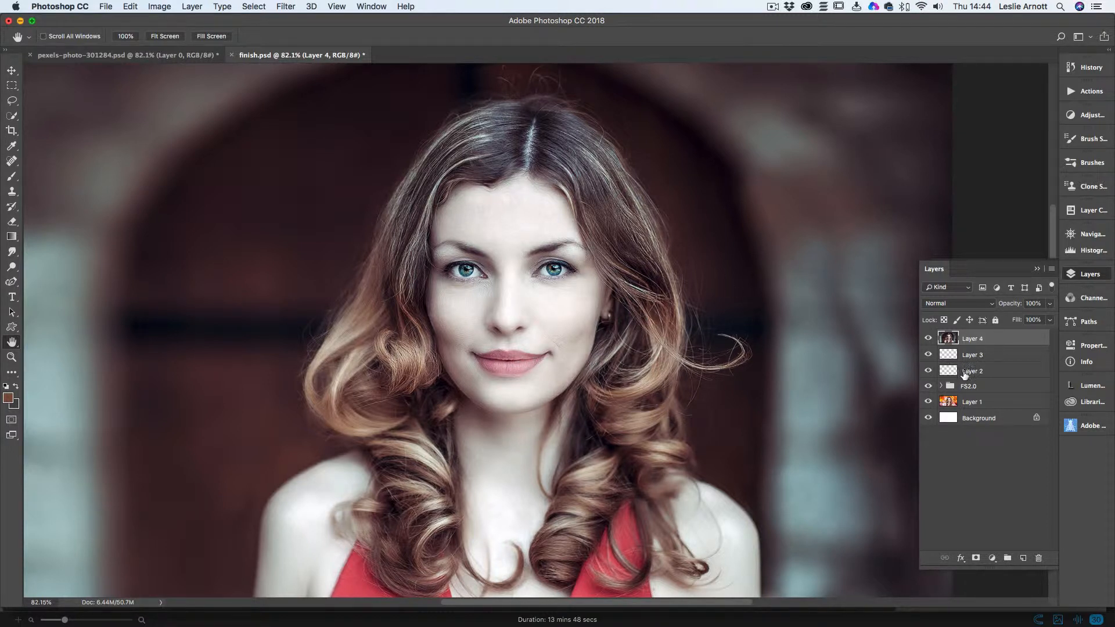
Step: Compare the original portrait with the new-background composite by toggling Layer 4's visibility
left_click(927, 339)
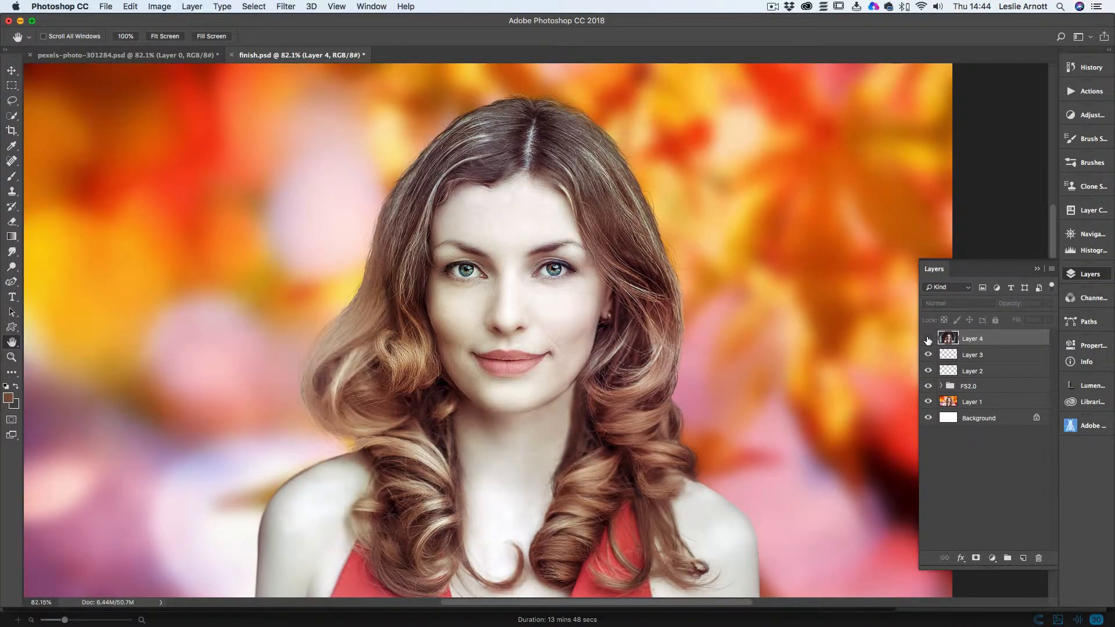
left_click(927, 340)
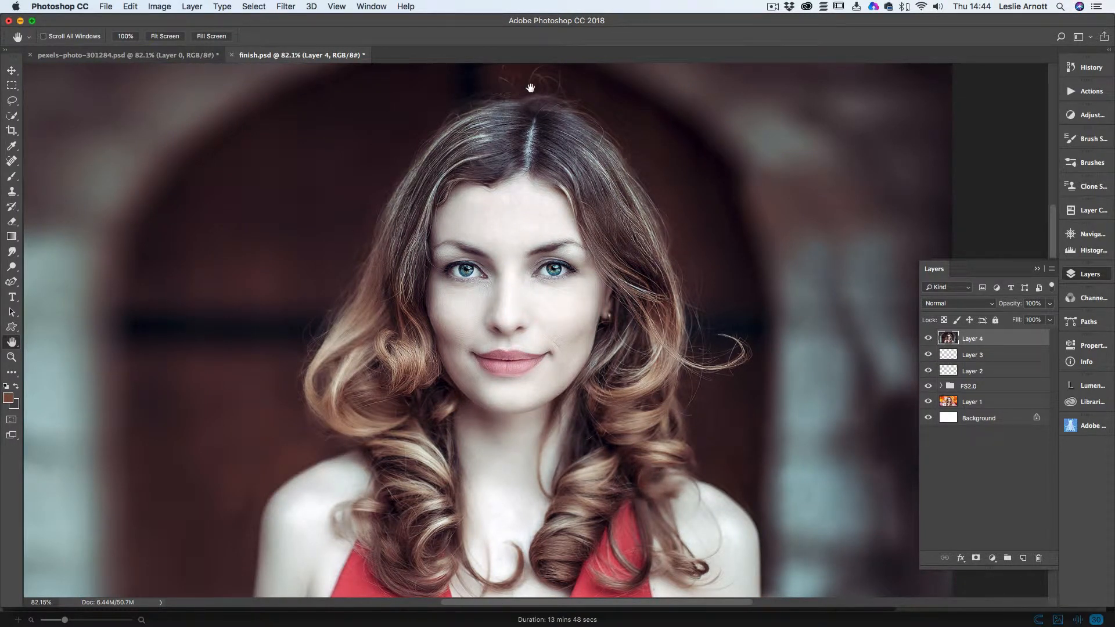
left_click(927, 339)
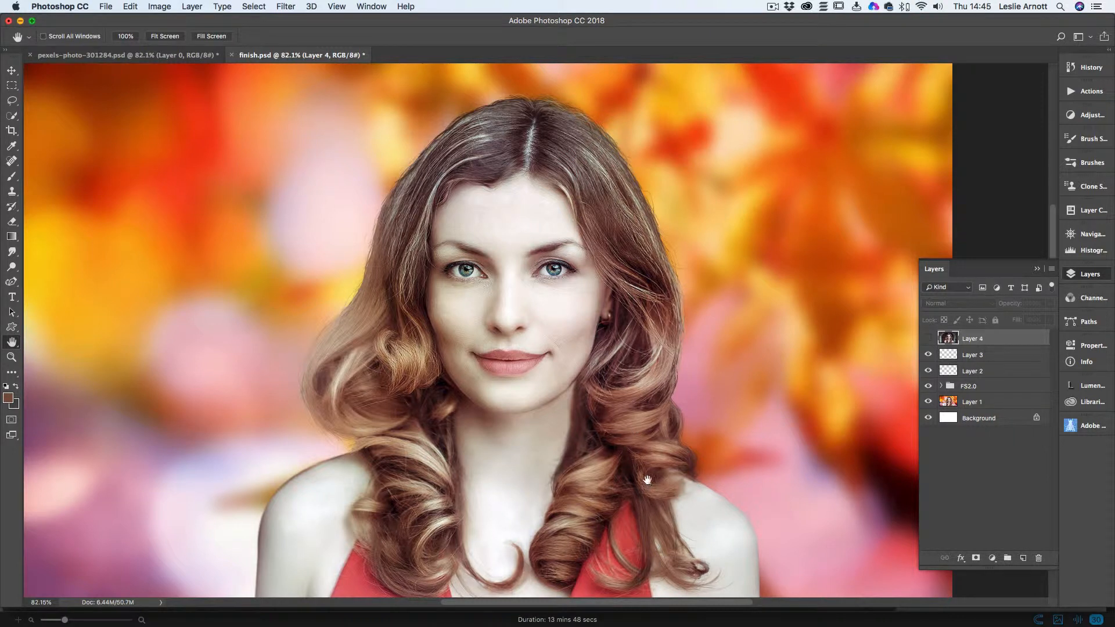
left_click(928, 338)
left_click(928, 338)
left_click(928, 338)
left_click(928, 338)
left_click(929, 338)
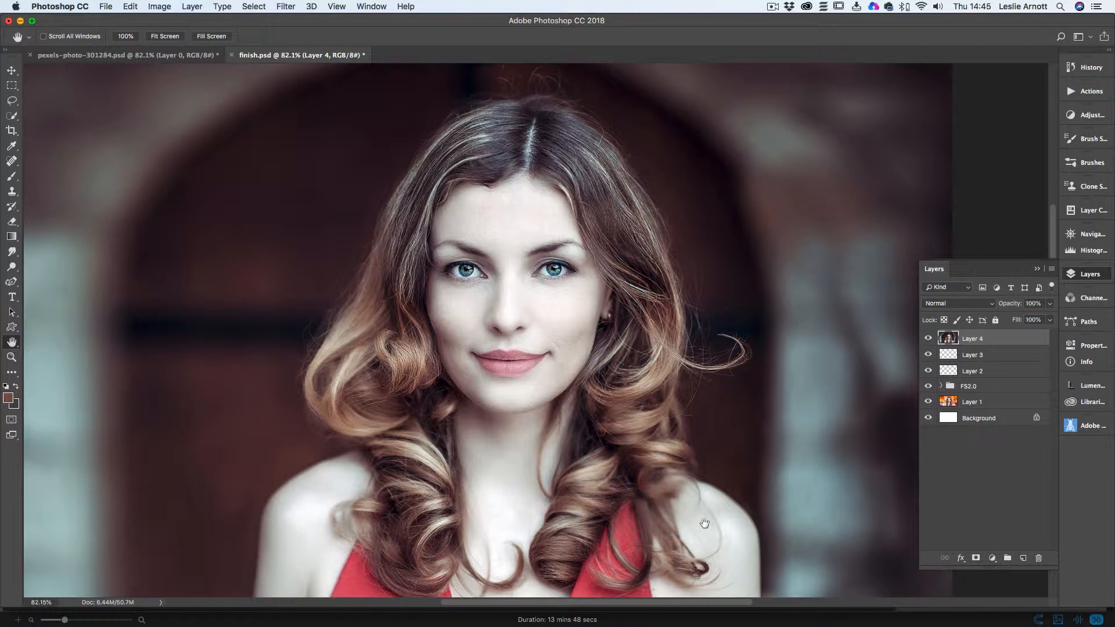
left_click(928, 338)
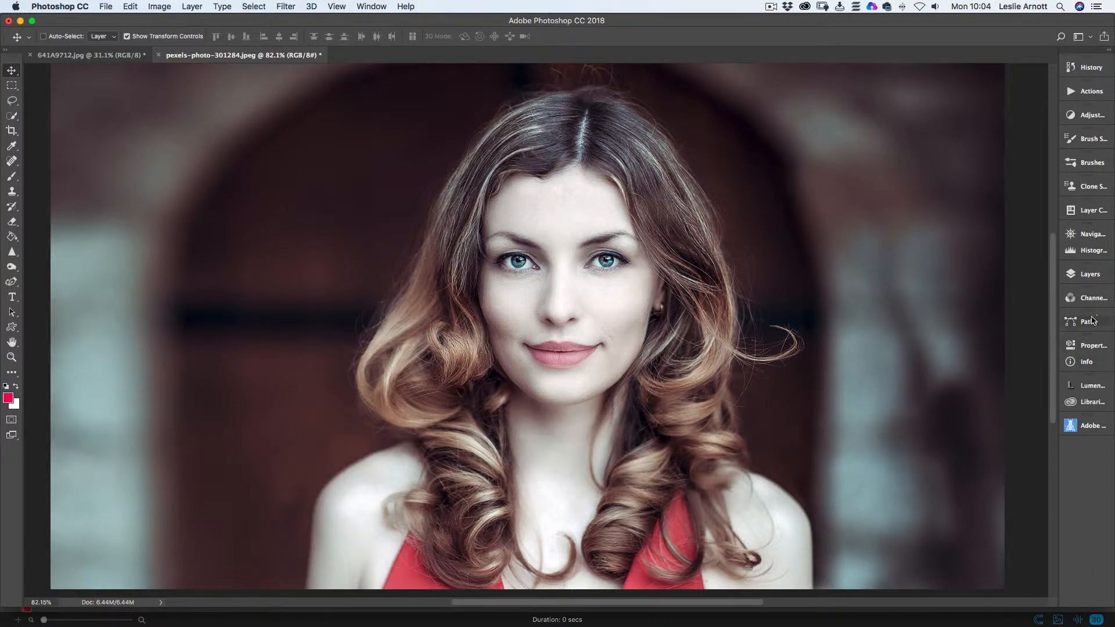
Step: Duplicate the Background layer and add a new empty layer above the copy
left_click(1078, 274)
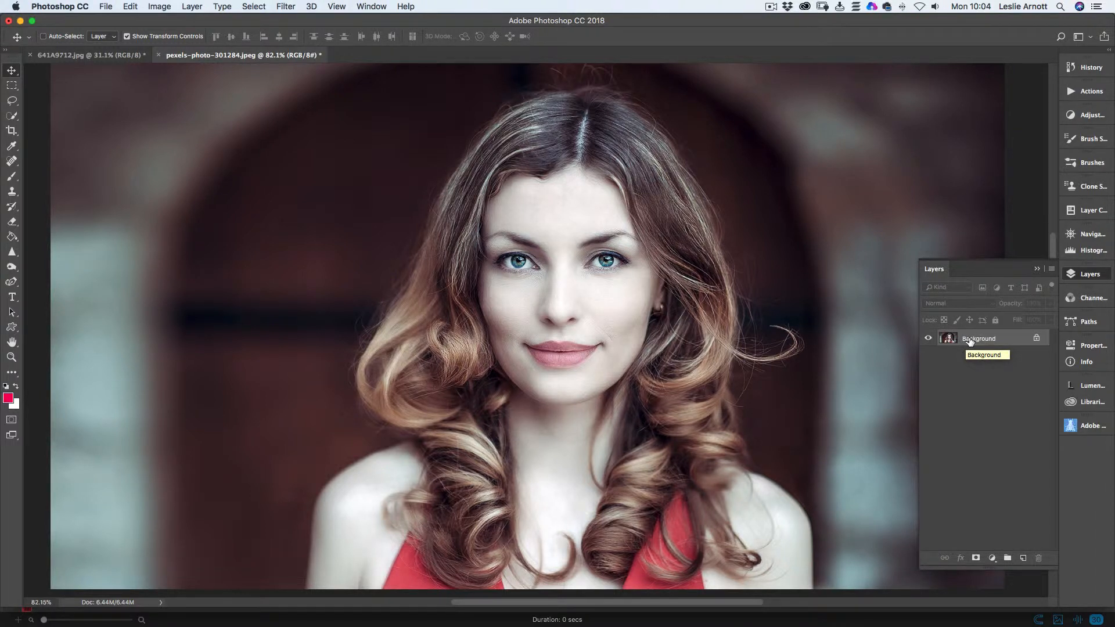
left_click_drag(969, 340, 970, 340)
right_click(972, 339)
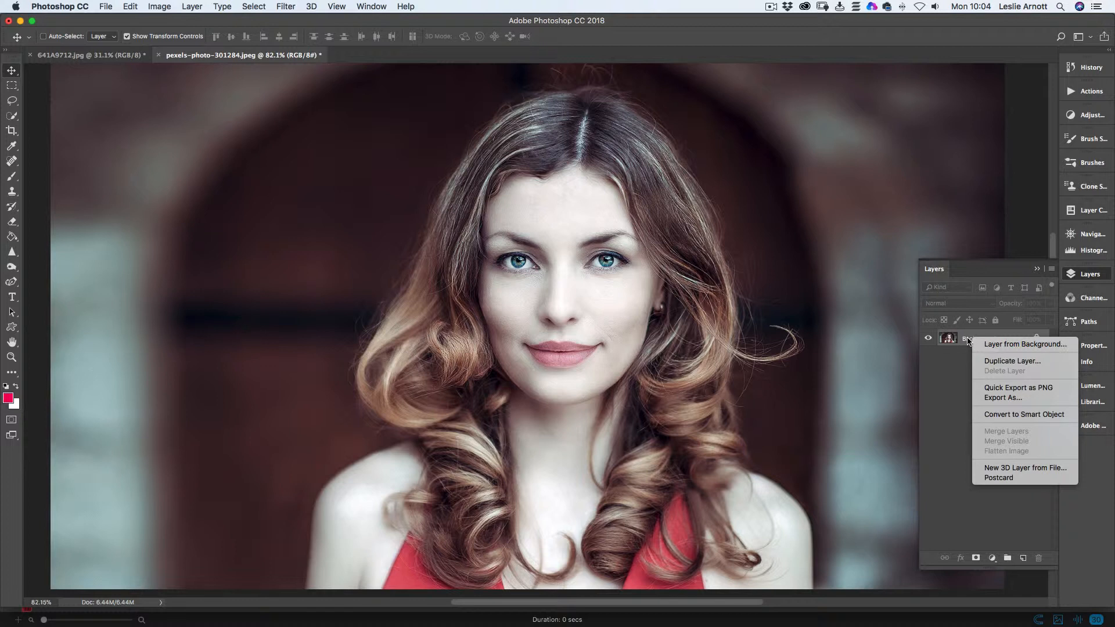
left_click(1003, 361)
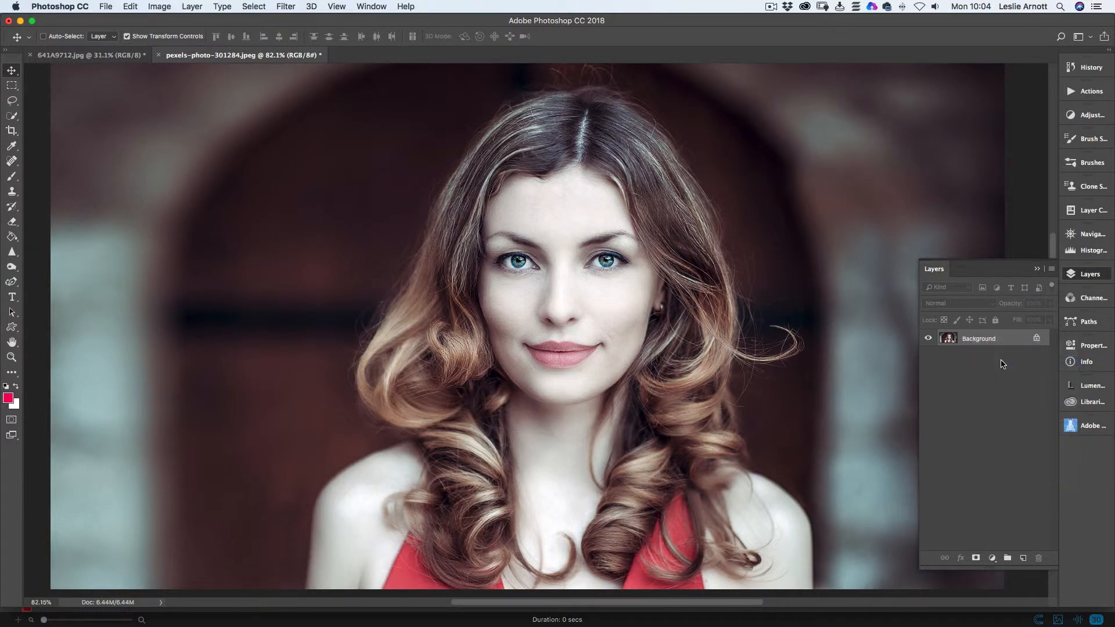
left_click(662, 243)
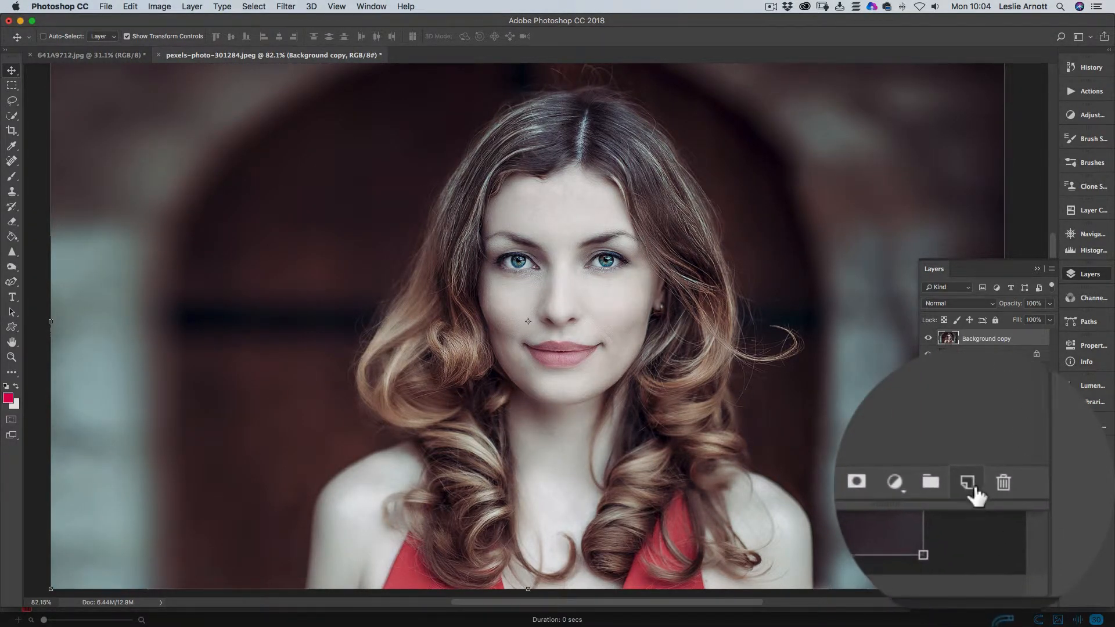
left_click(975, 495)
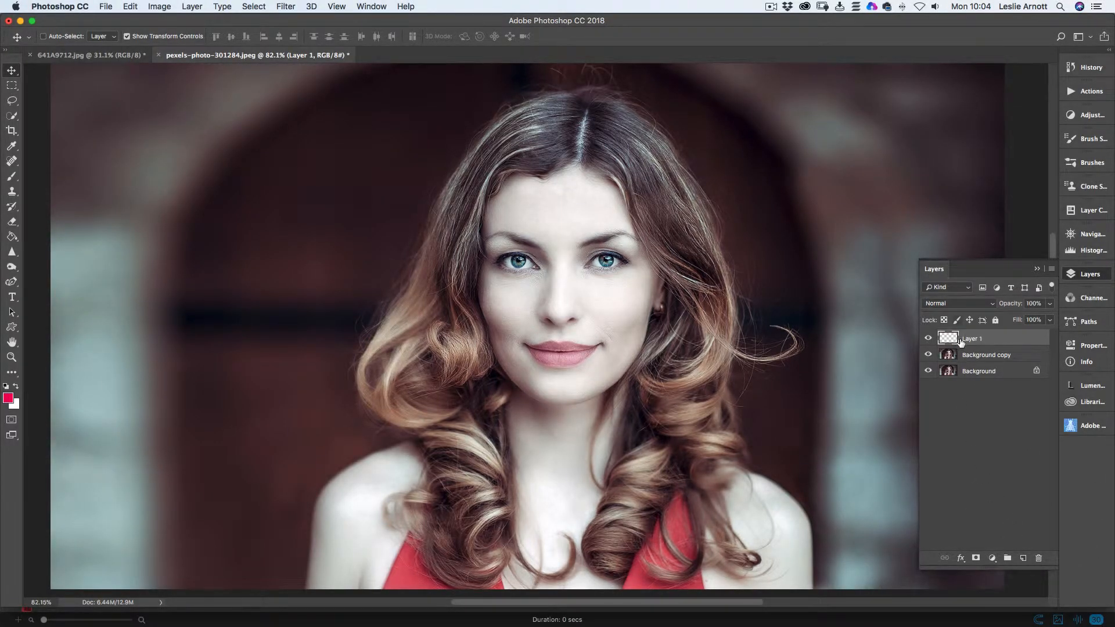
Step: Paint two pink crosses on Layer 1 over the loose hair at the shoulder with a 12 px Hard Round brush
left_click(12, 176)
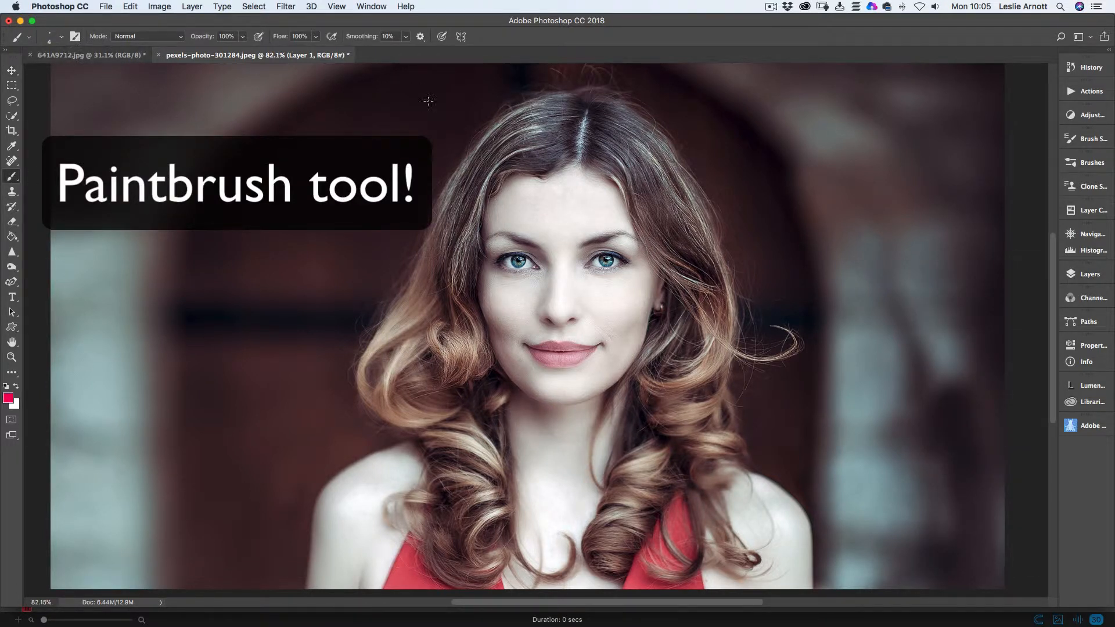
left_click(61, 37)
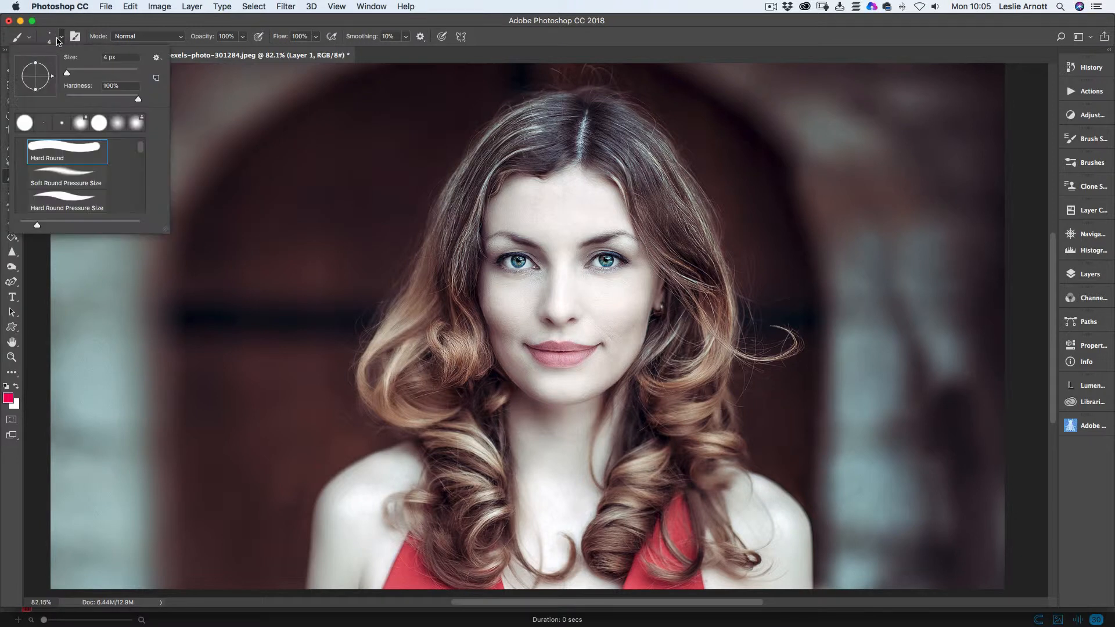
left_click_drag(73, 74, 70, 76)
left_click(663, 39)
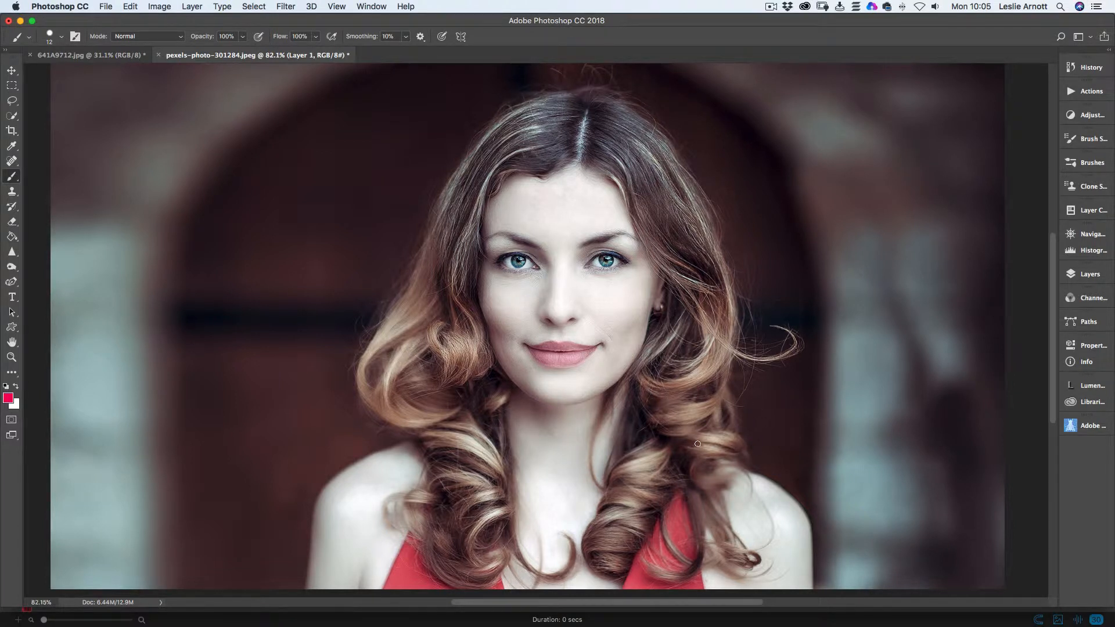
mouse_move(695, 470)
left_mouse_down()
mouse_move(719, 488)
mouse_move(699, 492)
left_mouse_up()
mouse_move(734, 482)
left_mouse_down()
mouse_move(726, 501)
mouse_move(737, 506)
left_mouse_up()
Step: Paint a guide line around the hair's outer and inner edges, marking the gap over the dress and the stray curl
mouse_move(379, 326)
left_mouse_down()
mouse_move(432, 217)
mouse_move(490, 132)
mouse_move(547, 97)
mouse_move(620, 102)
mouse_move(658, 135)
mouse_move(721, 247)
mouse_move(736, 334)
mouse_move(723, 377)
mouse_move(748, 453)
mouse_move(713, 468)
left_mouse_up()
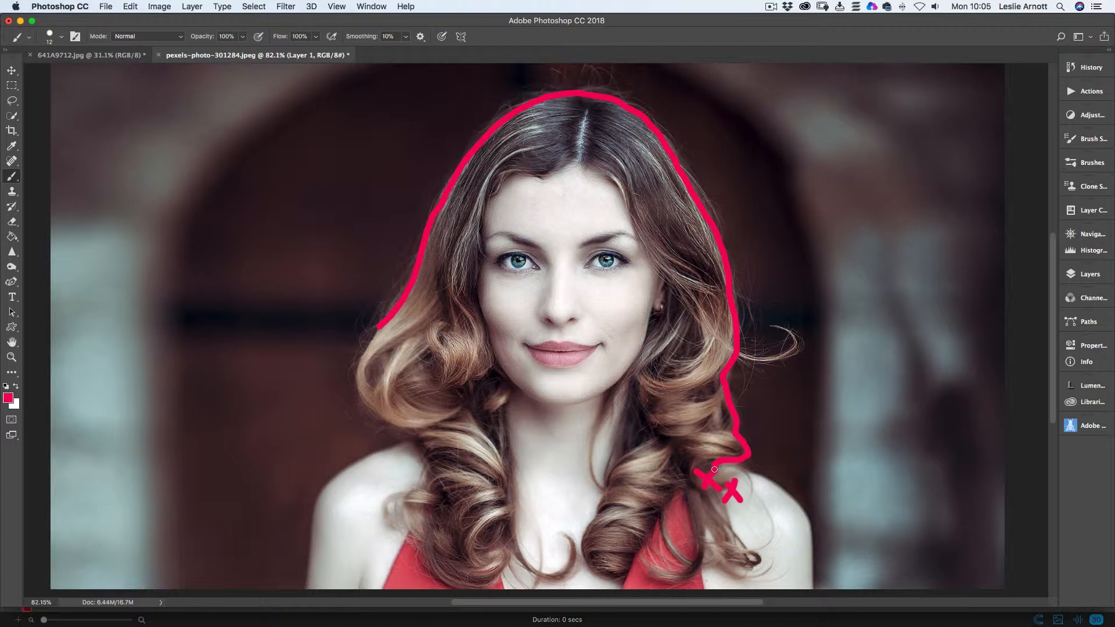
mouse_move(716, 477)
left_mouse_down()
mouse_move(729, 522)
mouse_move(761, 560)
mouse_move(743, 582)
mouse_move(703, 566)
mouse_move(679, 583)
mouse_move(641, 568)
mouse_move(688, 566)
mouse_move(680, 494)
mouse_move(626, 579)
mouse_move(600, 581)
mouse_move(579, 550)
mouse_move(634, 394)
mouse_move(627, 378)
left_mouse_up()
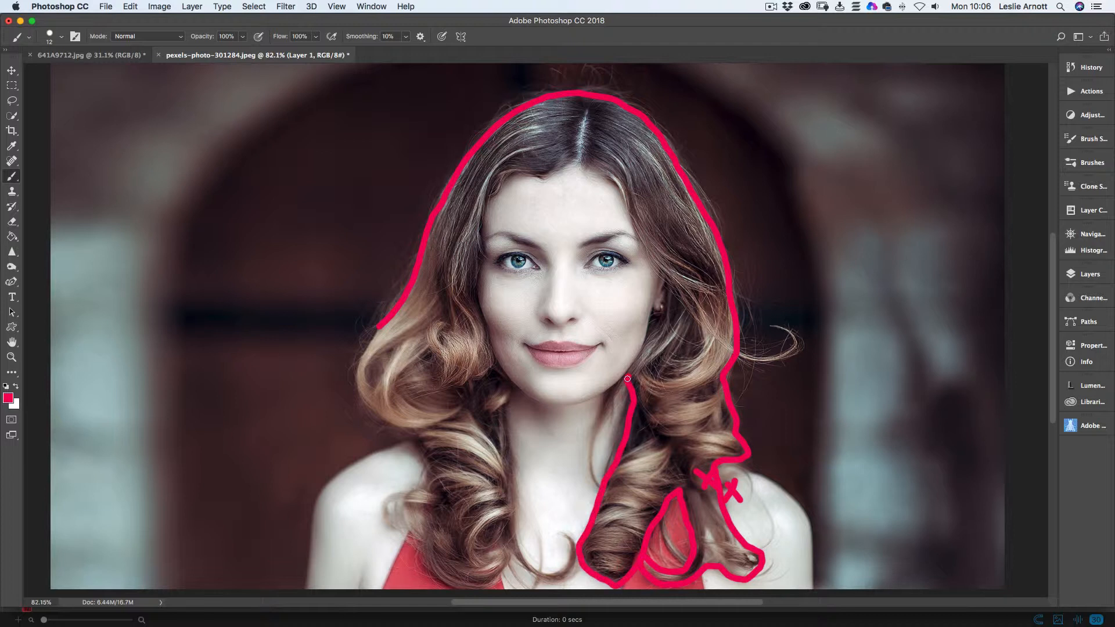
mouse_move(616, 398)
left_mouse_down()
mouse_move(615, 384)
mouse_move(605, 396)
left_mouse_up()
mouse_move(495, 365)
left_mouse_down()
mouse_move(509, 399)
mouse_move(511, 558)
mouse_move(496, 582)
mouse_move(448, 585)
mouse_move(428, 571)
mouse_move(404, 510)
mouse_move(404, 493)
mouse_move(437, 493)
mouse_move(413, 426)
mouse_move(379, 416)
mouse_move(355, 389)
mouse_move(382, 323)
left_mouse_up()
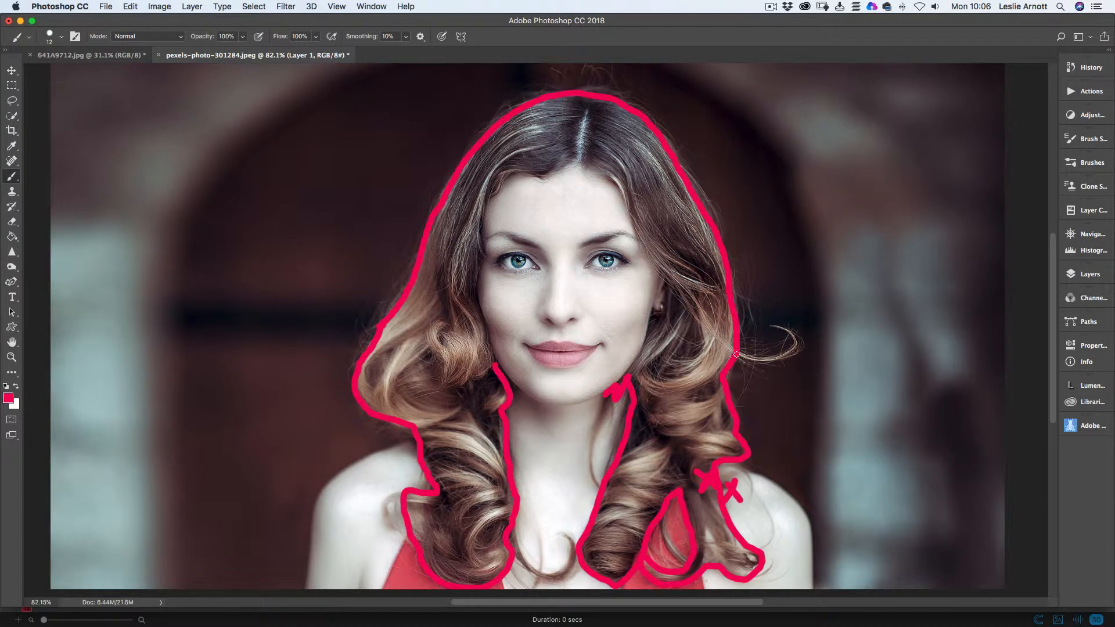
mouse_move(736, 356)
left_mouse_down()
mouse_move(776, 359)
mouse_move(793, 343)
mouse_move(791, 328)
mouse_move(768, 327)
left_mouse_up()
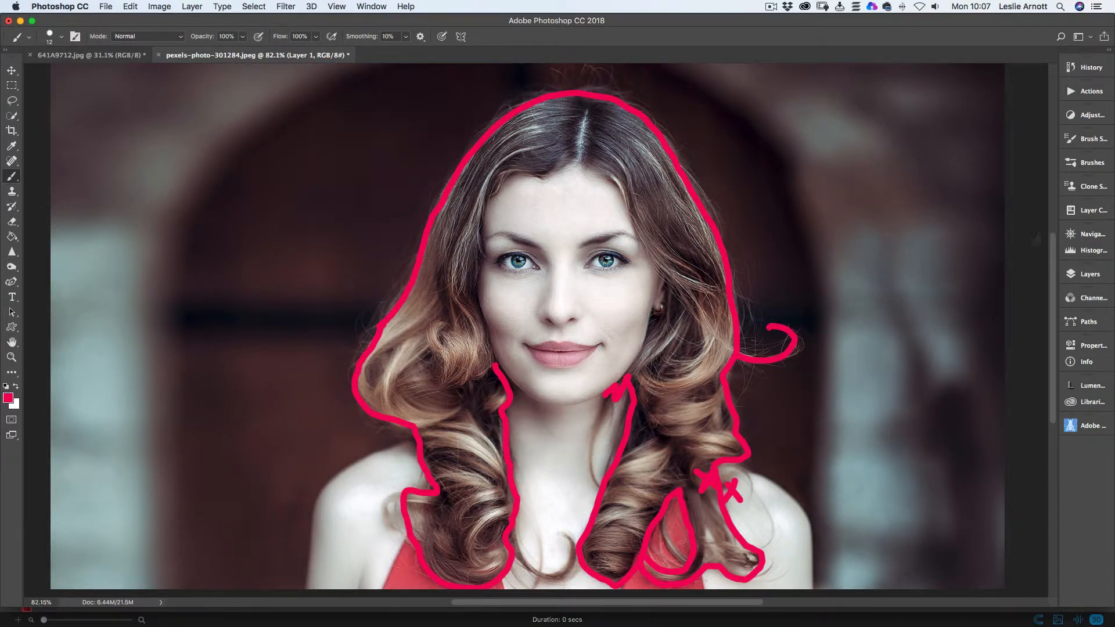
Step: Create a layer group, move Layer 1 into it and name the group "help"
left_click(1084, 276)
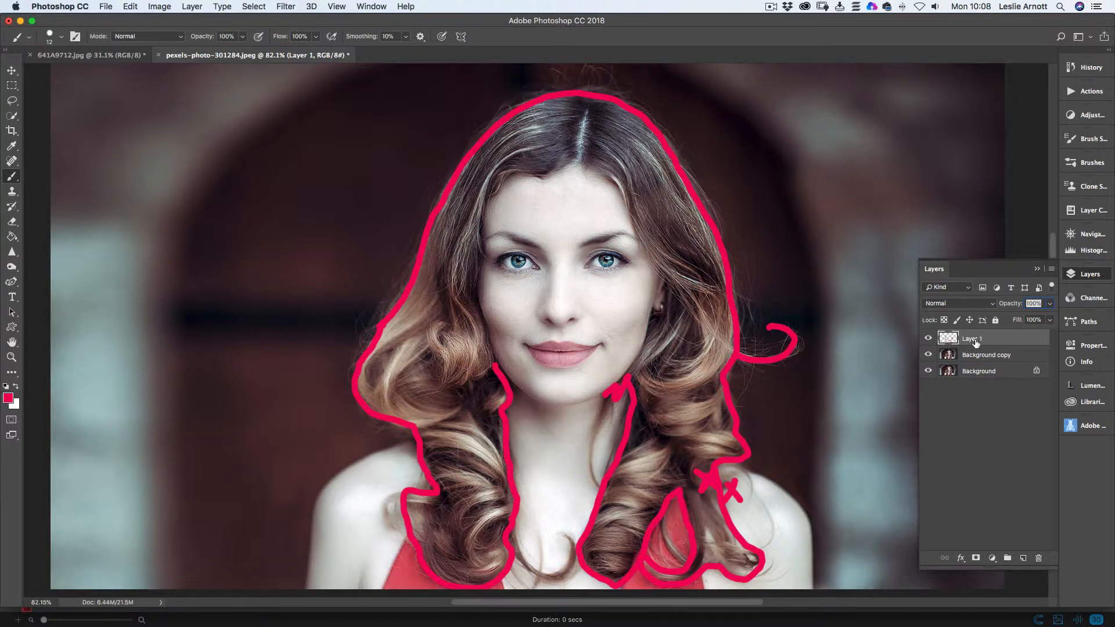
left_click(1006, 558)
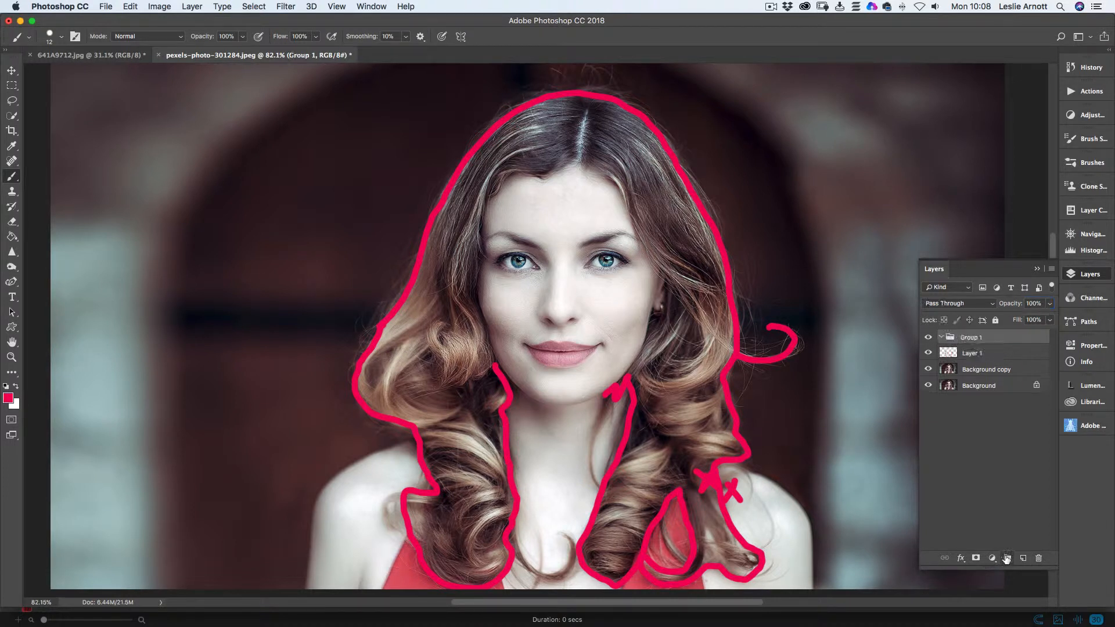
left_click_drag(948, 355, 964, 338)
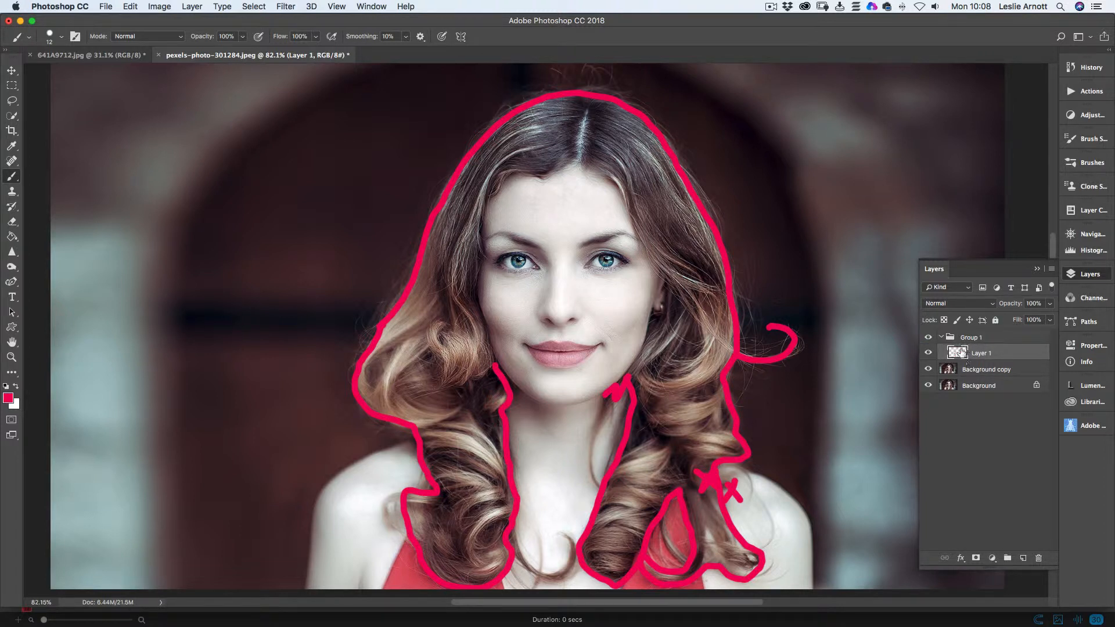
double_click(968, 337)
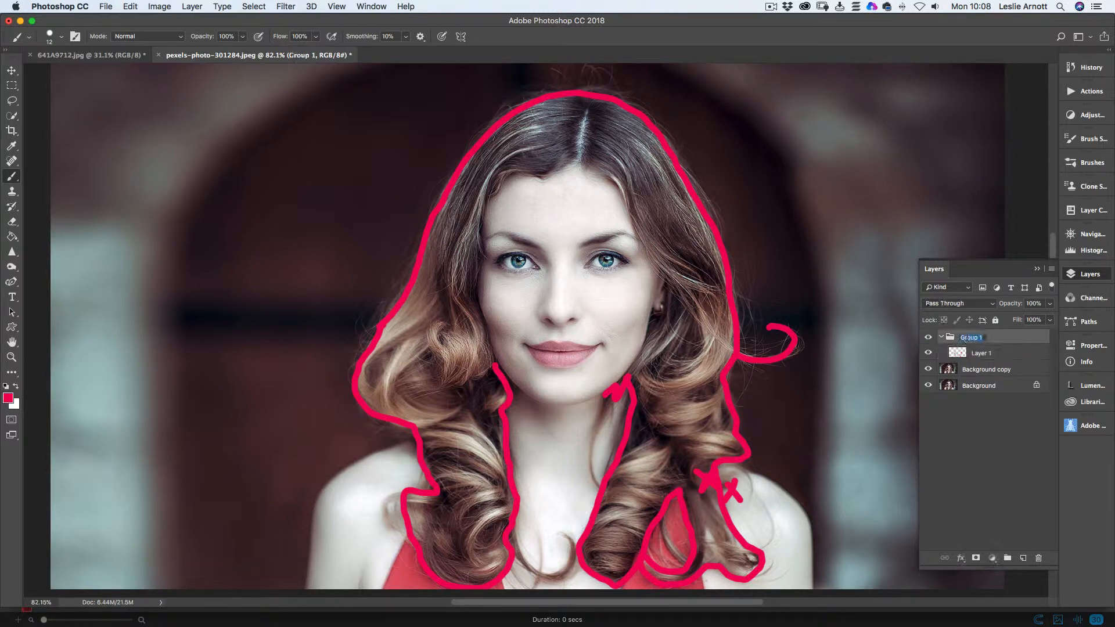
type("help")
key("Return")
Step: Hide the help group and make Background copy the active layer
left_click(927, 337)
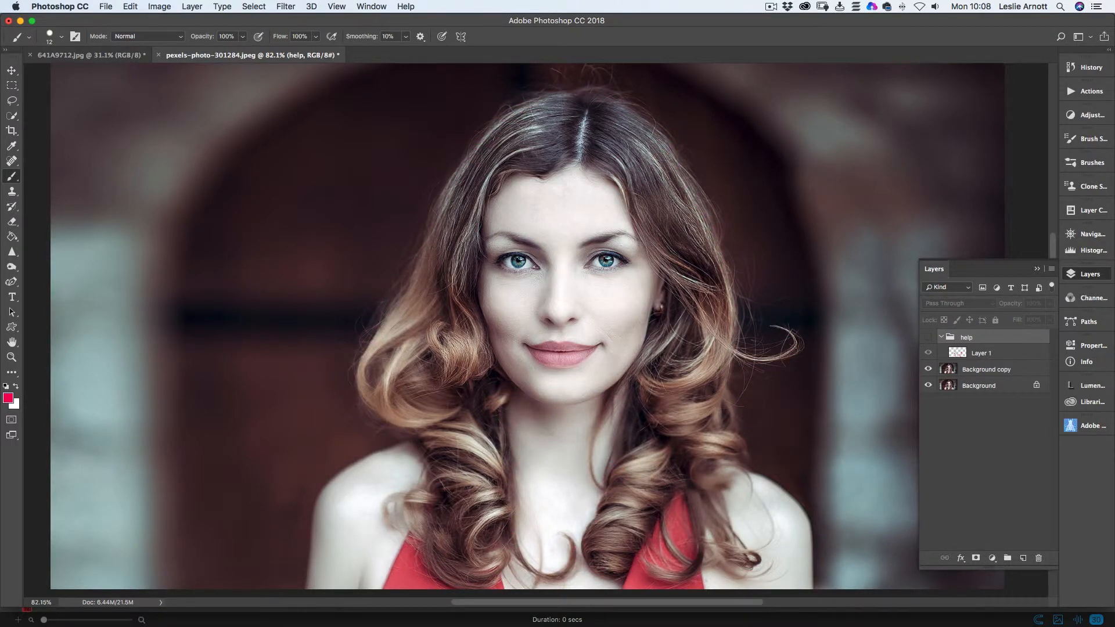
left_click(927, 337)
left_click(927, 337)
left_click(985, 369)
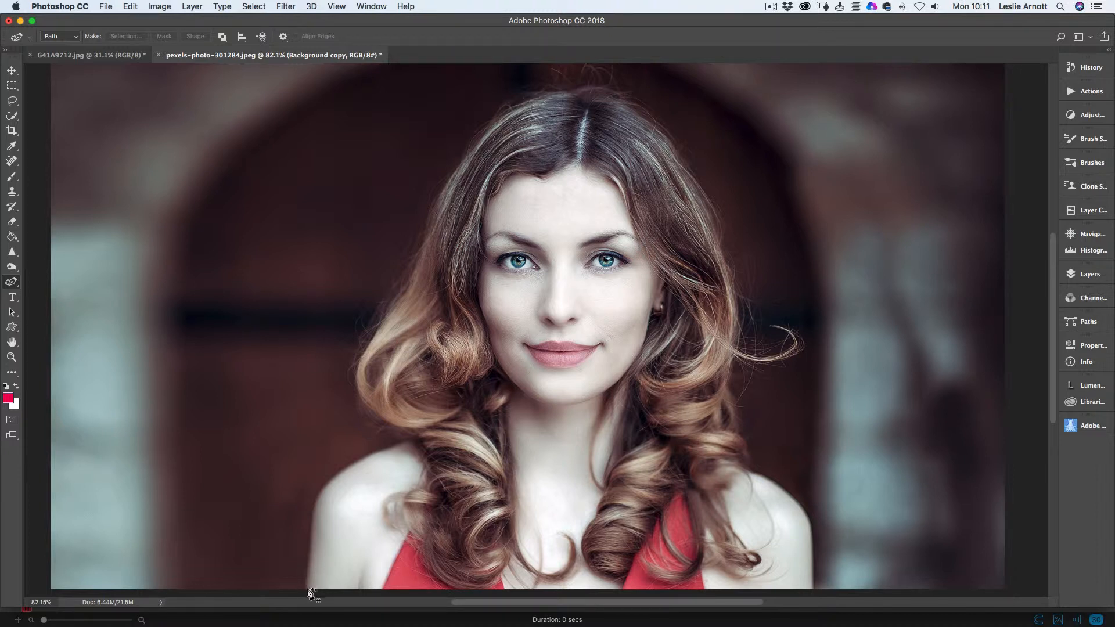
Step: Start a Curvature Pen path at the image's lower edge and trace the woman's left-hand arm and shoulder up to the hair
left_click(306, 589)
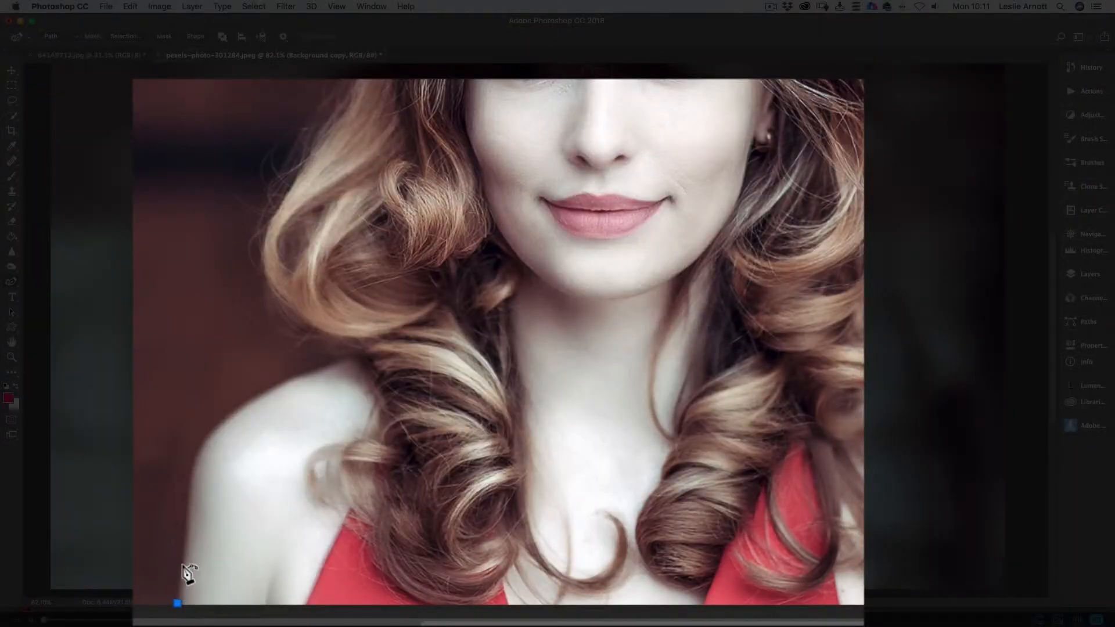
left_click_drag(184, 560, 186, 513)
left_click(191, 471)
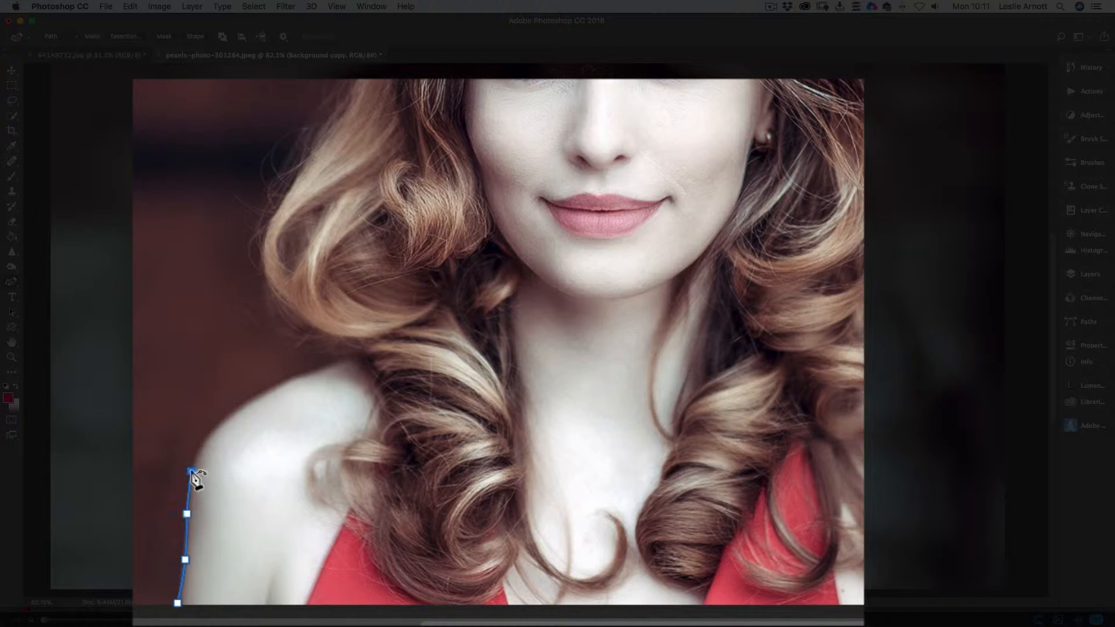
left_click(216, 427)
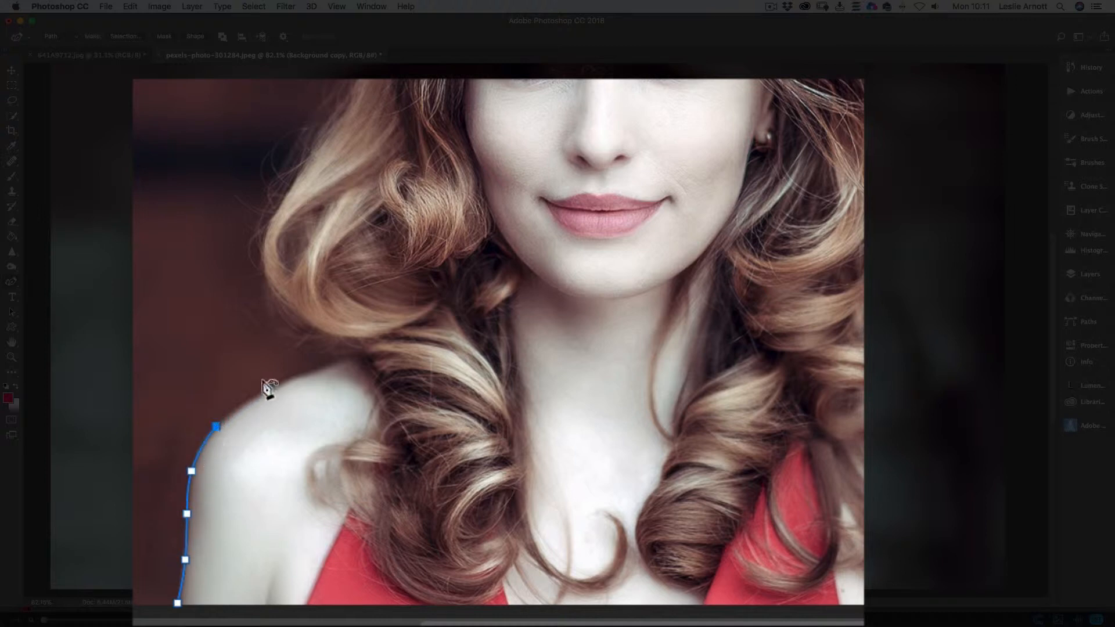
left_click(353, 360)
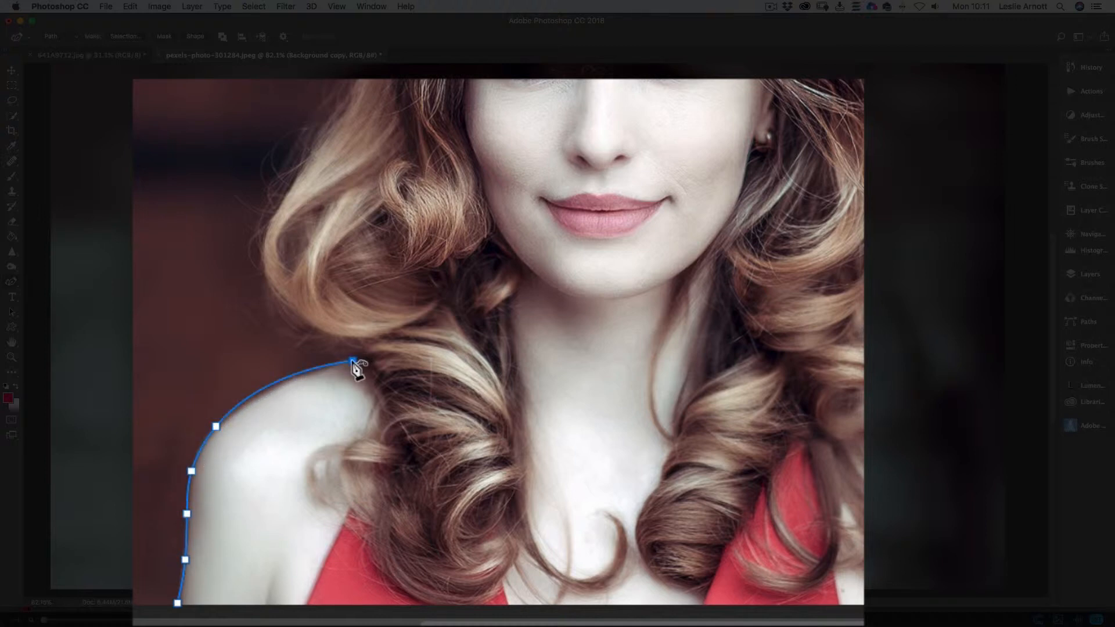
Step: Add an anchor point on the shoulder curve and adjust the arm's anchors to fit the skin edge
left_click_drag(275, 382, 276, 387)
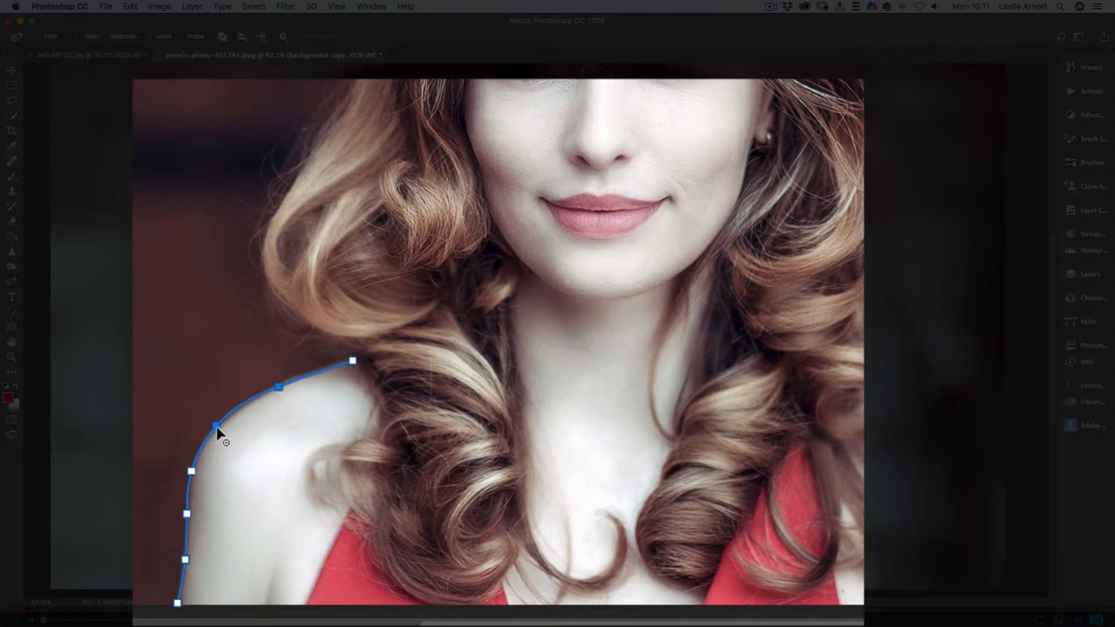
left_click_drag(214, 424, 219, 425)
left_click(191, 470)
left_click(194, 470)
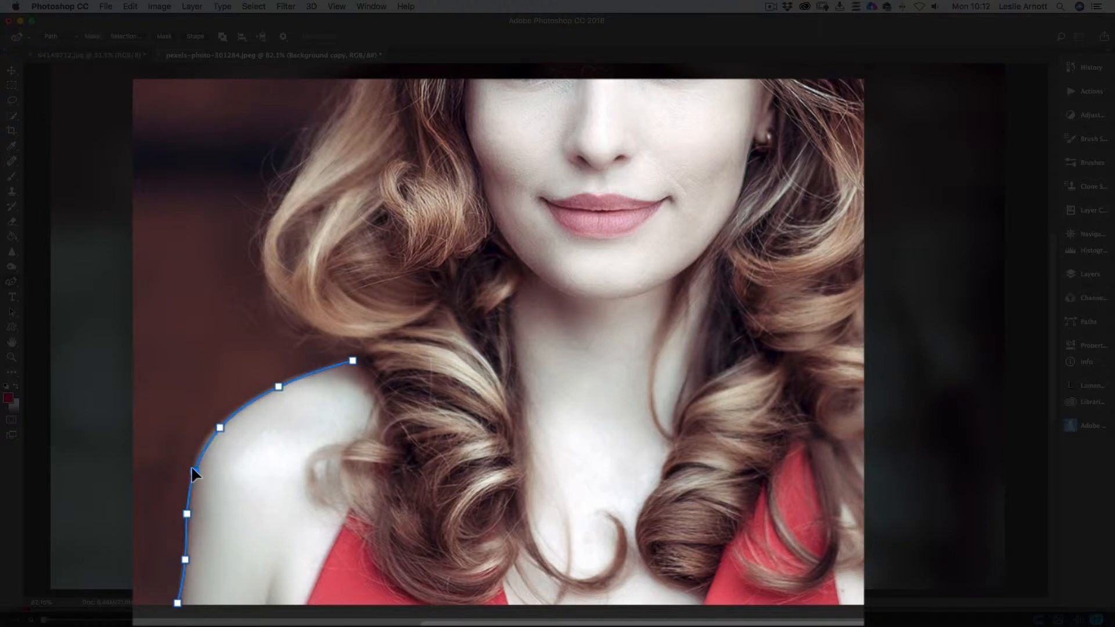
left_click(186, 512)
left_click(186, 559)
left_click(348, 361)
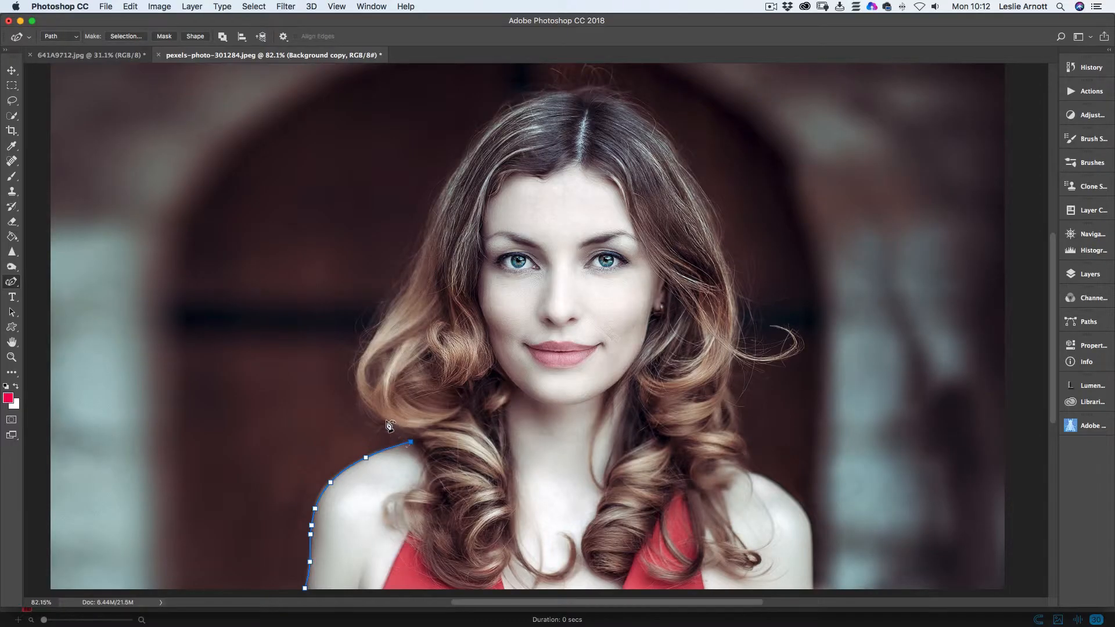
Step: Continue the path from the shoulder around the outer curls and up the left-hand side of the hair
left_click(411, 439)
left_click(388, 424)
left_click(375, 414)
left_click_drag(357, 392, 356, 380)
left_click(357, 364)
left_click(385, 322)
left_click(406, 291)
left_click(432, 207)
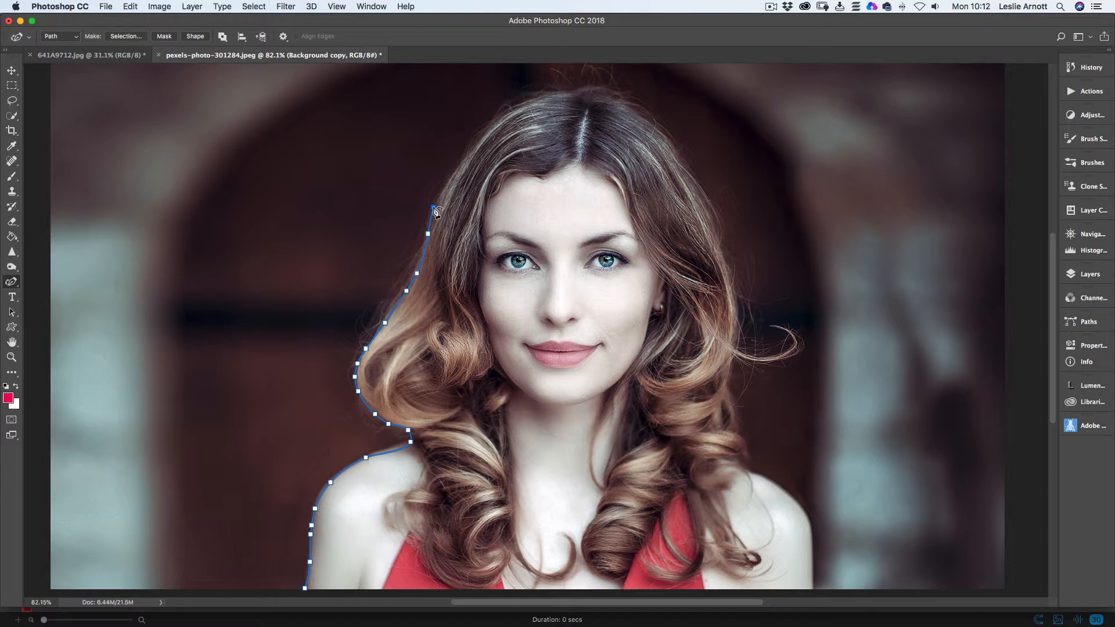
Step: Extend the path over the crown of the head to the hair's upper right-hand side
left_click(470, 154)
left_click(593, 95)
left_click(620, 105)
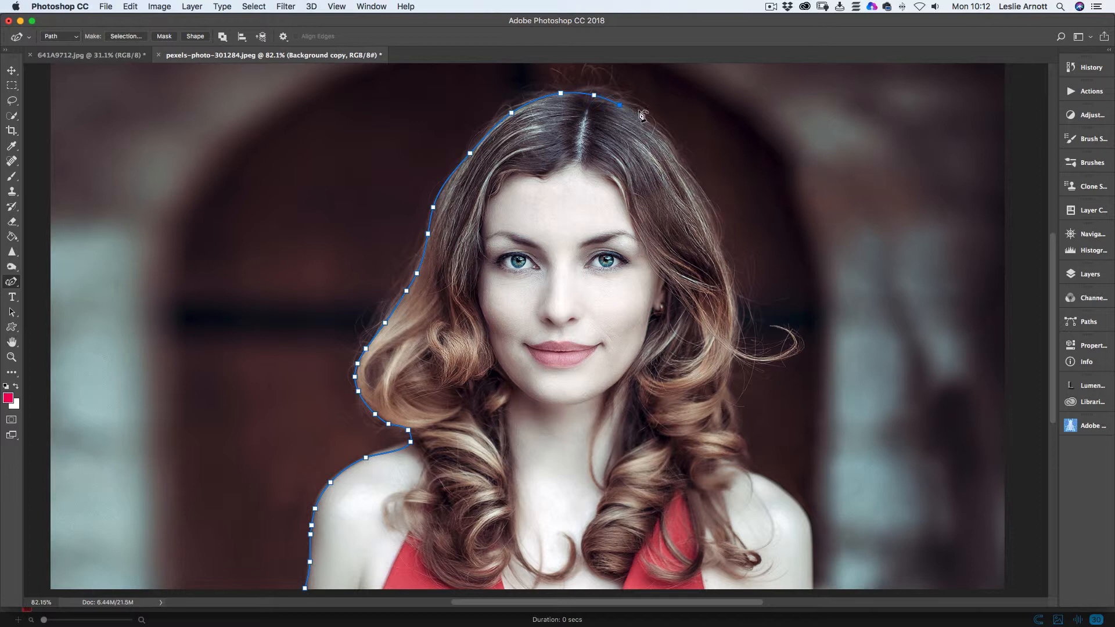
left_click(665, 140)
Step: Trace the path down the right-hand edge of the hair to the lower curls, leaving out the stray curl
left_click(730, 309)
left_click(731, 321)
left_click(728, 348)
left_click(725, 360)
left_click(727, 371)
left_click(723, 391)
left_click(730, 431)
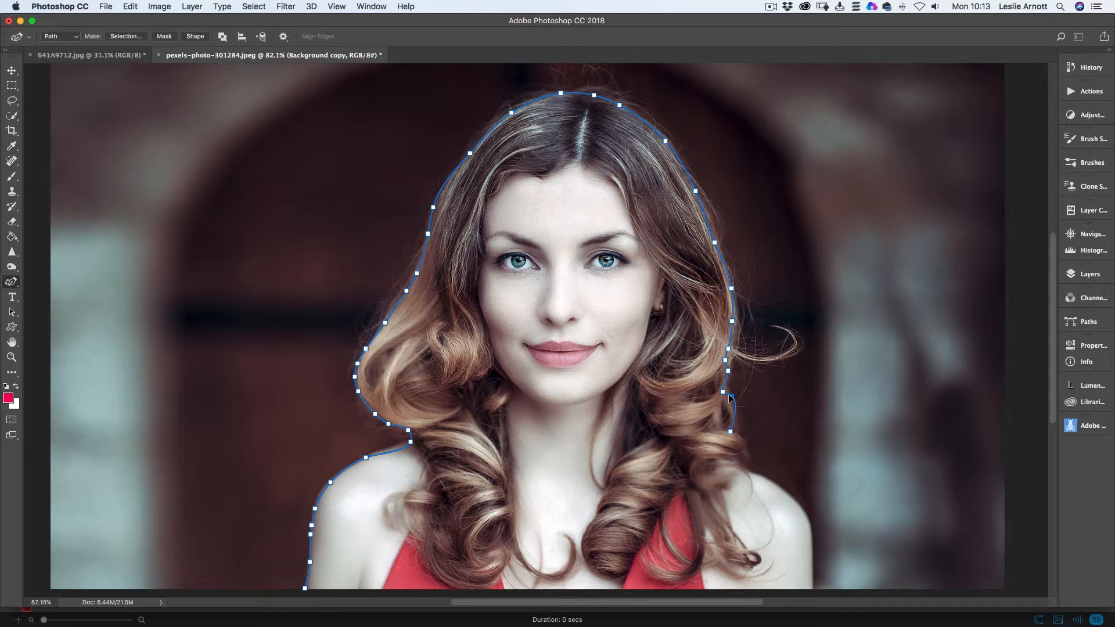
Step: Carry the path past the lowest curls and over the right-hand shoulder to the image's lower edge, shaping the shoulder curve
left_click(730, 433)
left_click_drag(731, 433, 735, 435)
left_click(744, 454)
left_click(757, 475)
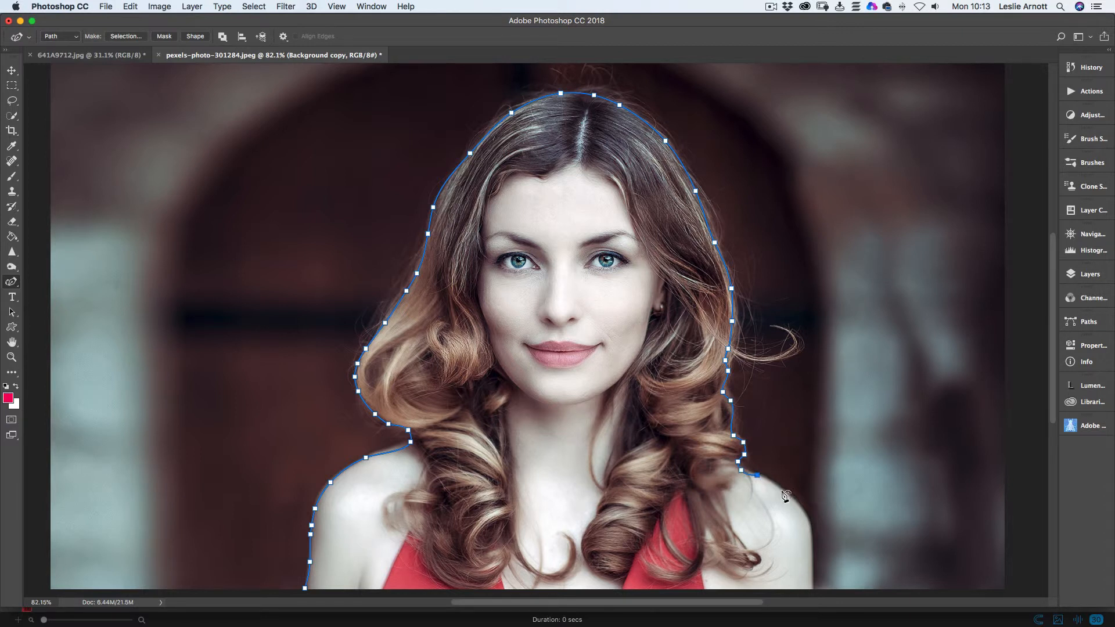
left_click(810, 586)
left_click_drag(792, 523, 786, 493)
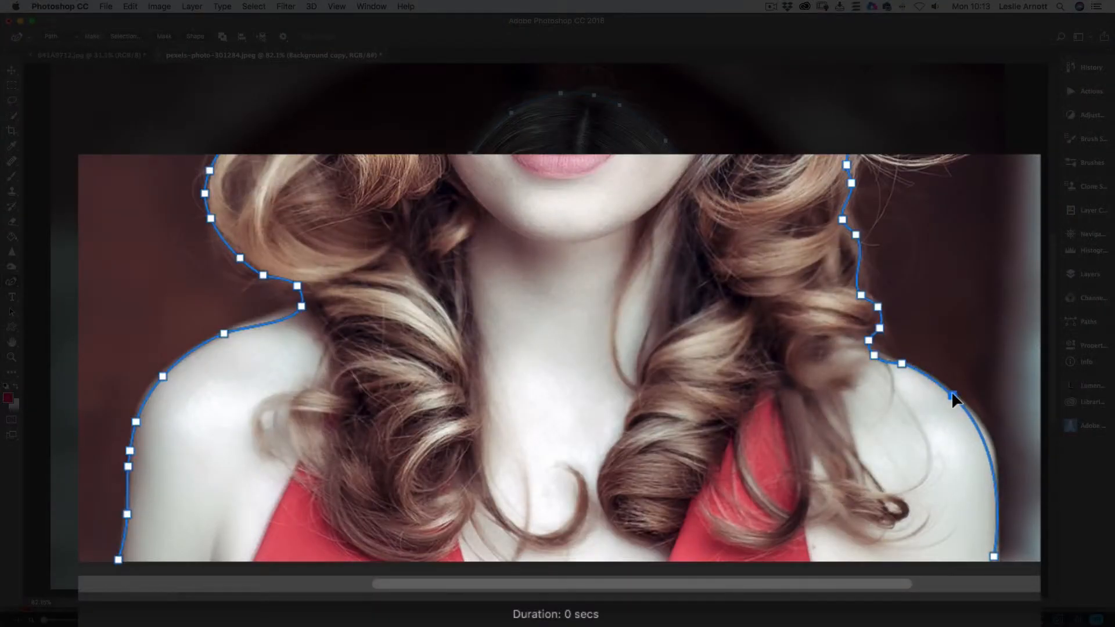
Step: Fit the path to the right-hand shoulder and upper arm by placing extra anchor points and adjusting the curve between them
left_click_drag(982, 439, 982, 435)
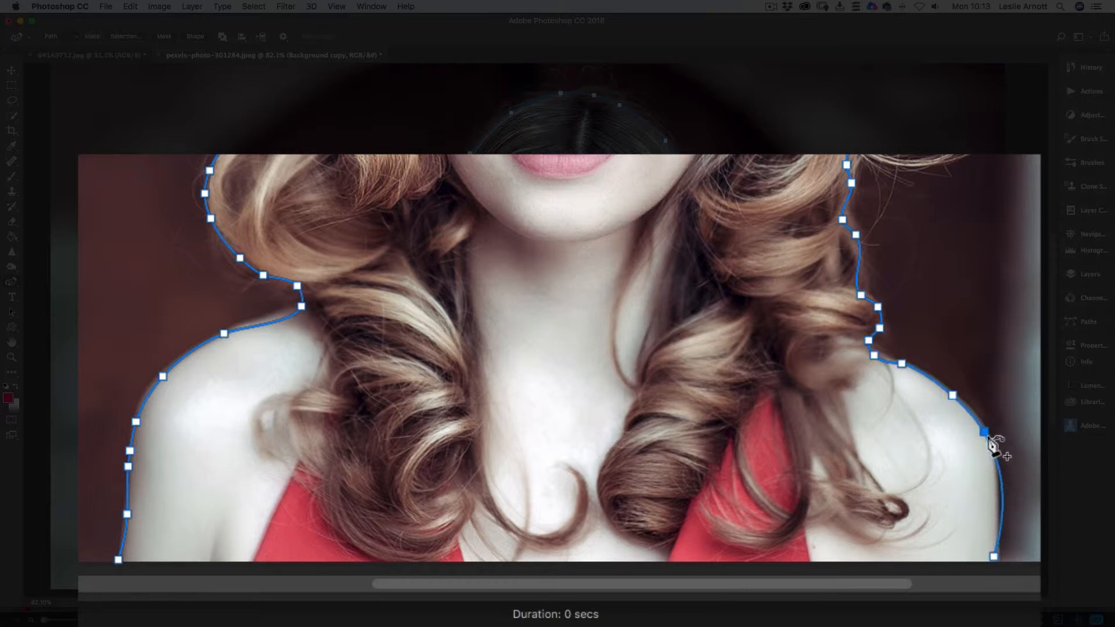
left_click(984, 432, "alt")
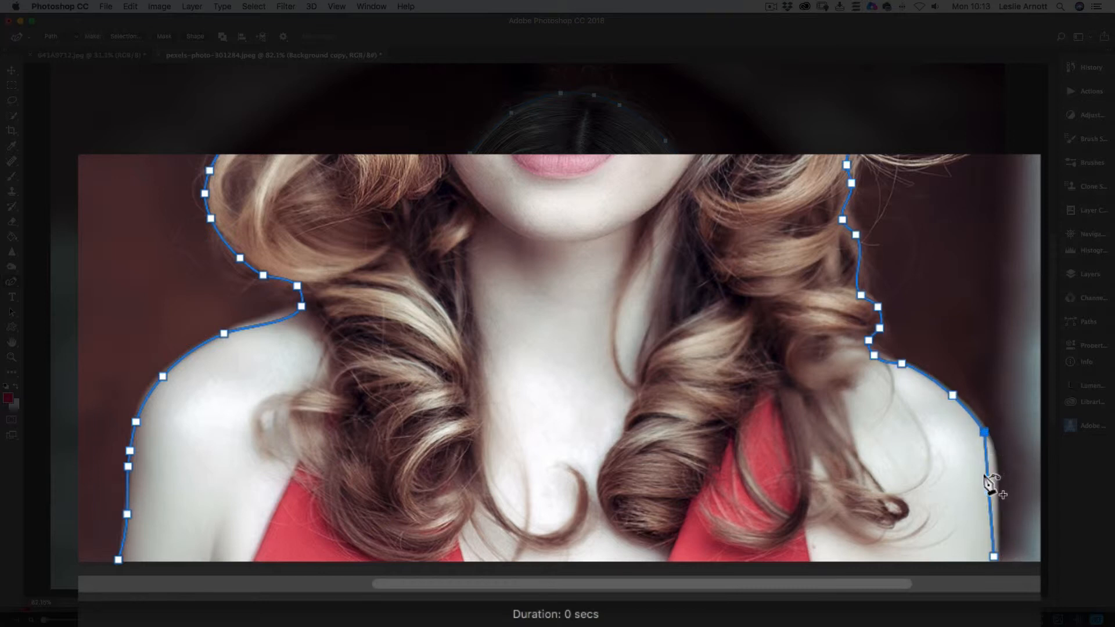
left_click_drag(985, 467, 989, 455)
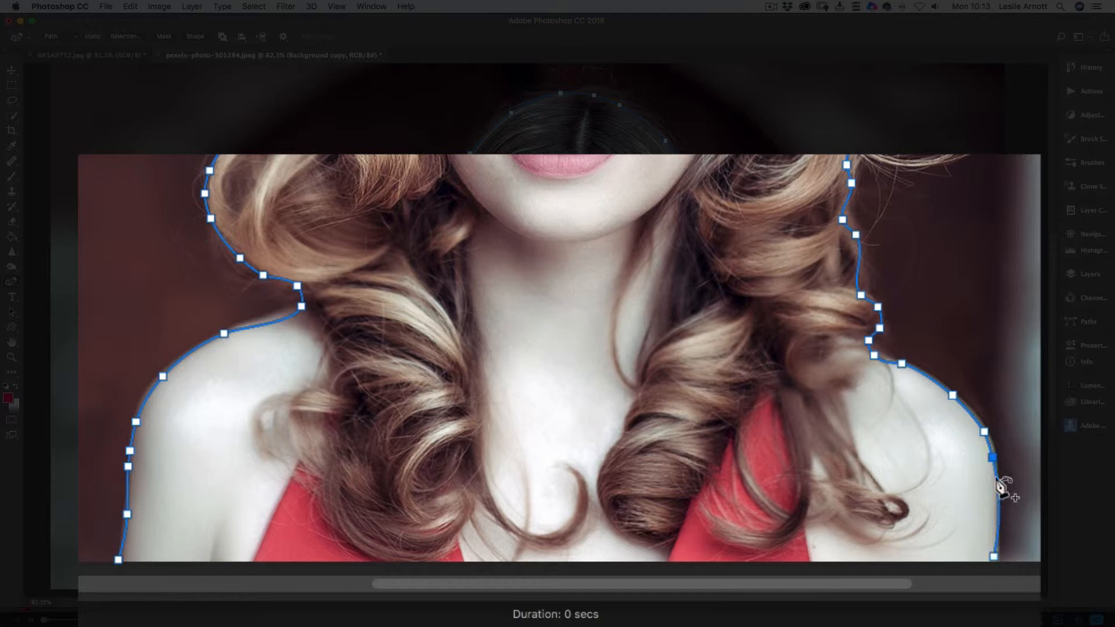
double_click(992, 457)
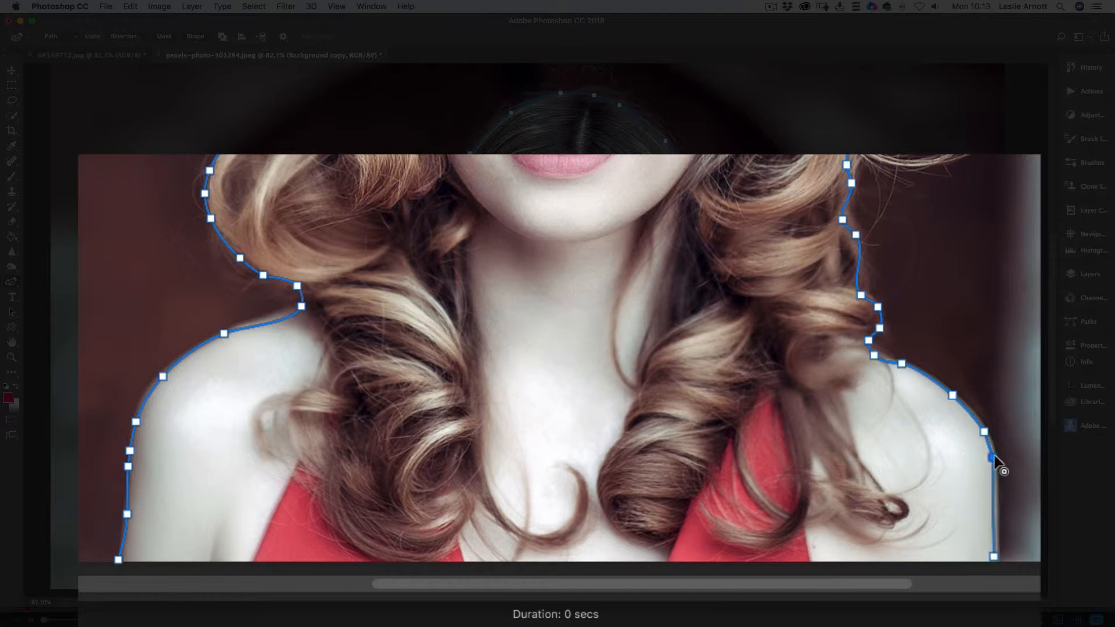
left_click(992, 505)
Step: Fine-tune the anchors beneath the right-hand curls and along the left-hand shoulder and arm, and close the path at its starting point
left_click(868, 341)
left_click_drag(875, 356, 874, 346)
left_click(301, 306)
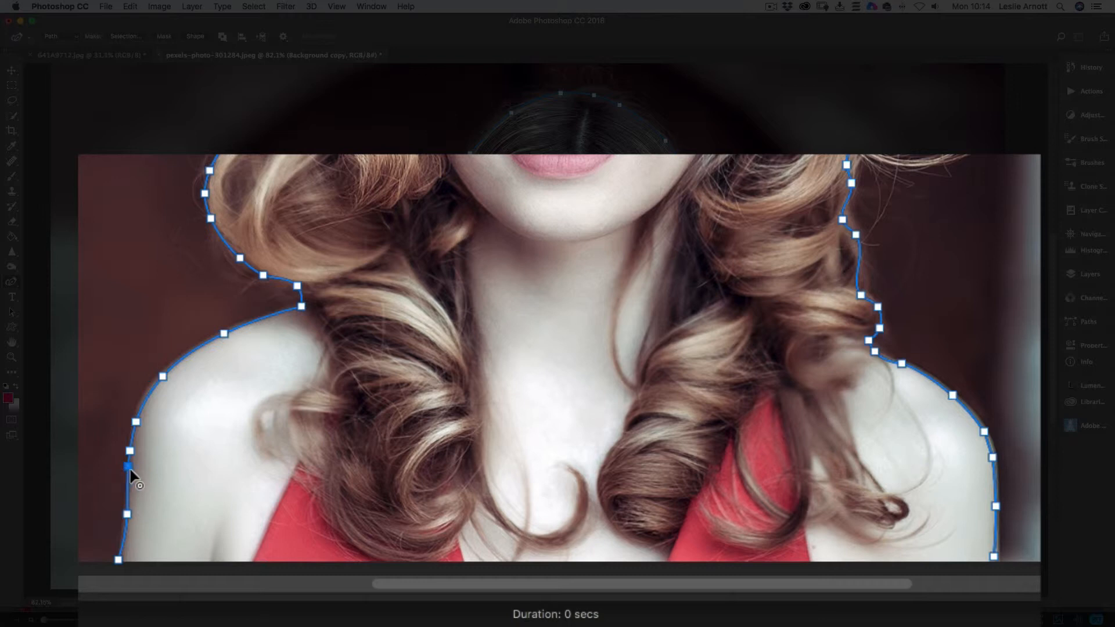
left_click_drag(128, 468, 129, 482)
left_click(118, 559)
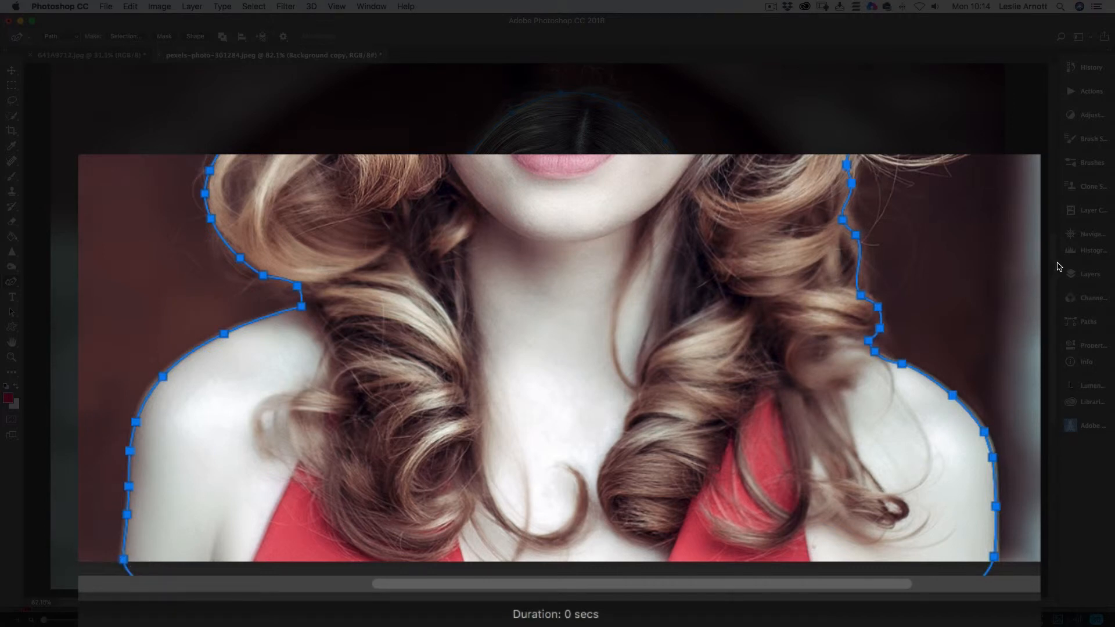
Step: Align the path's two lowest anchors with the image's lower edge and convert them to corner points joined by a straight segment
scroll(1055, 264, "down", 6)
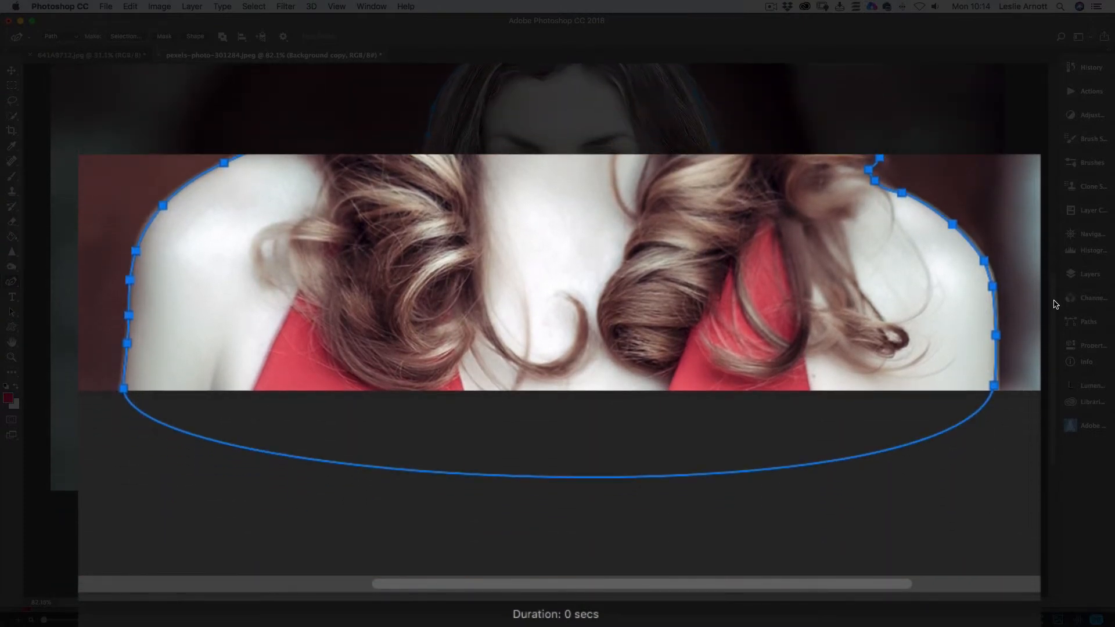
left_click_drag(1054, 299, 1054, 298)
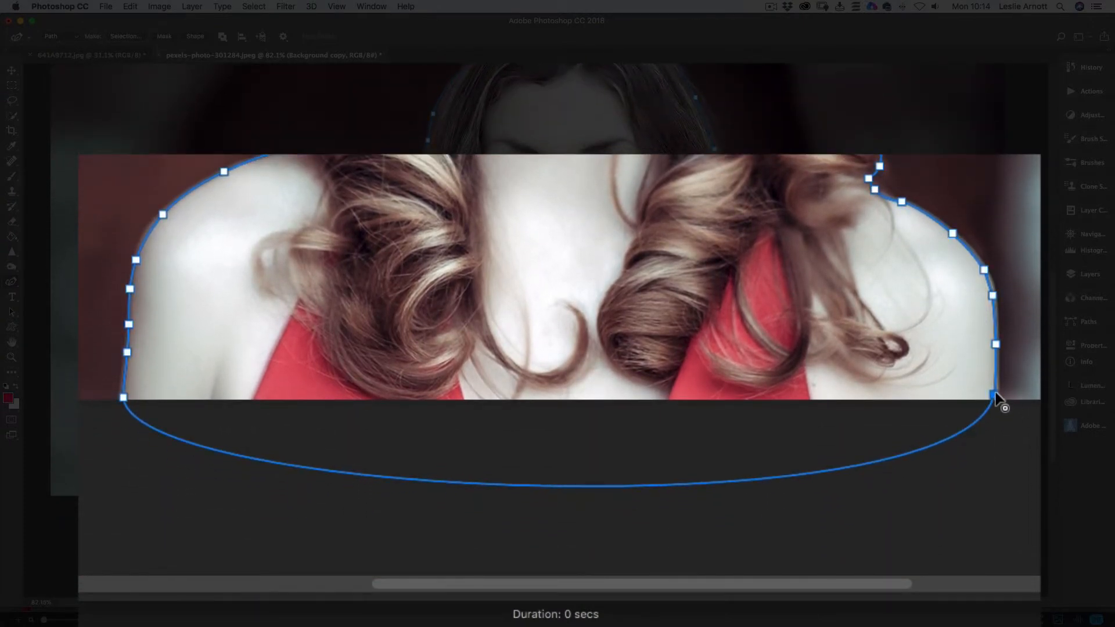
left_click_drag(995, 398, 998, 403)
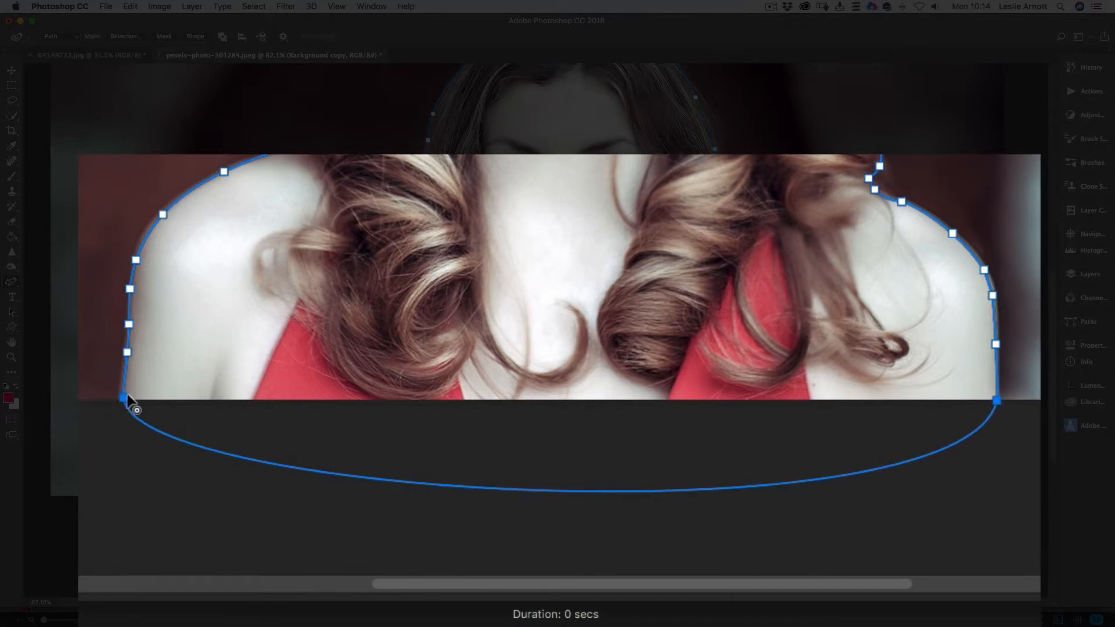
left_click_drag(122, 397, 122, 401)
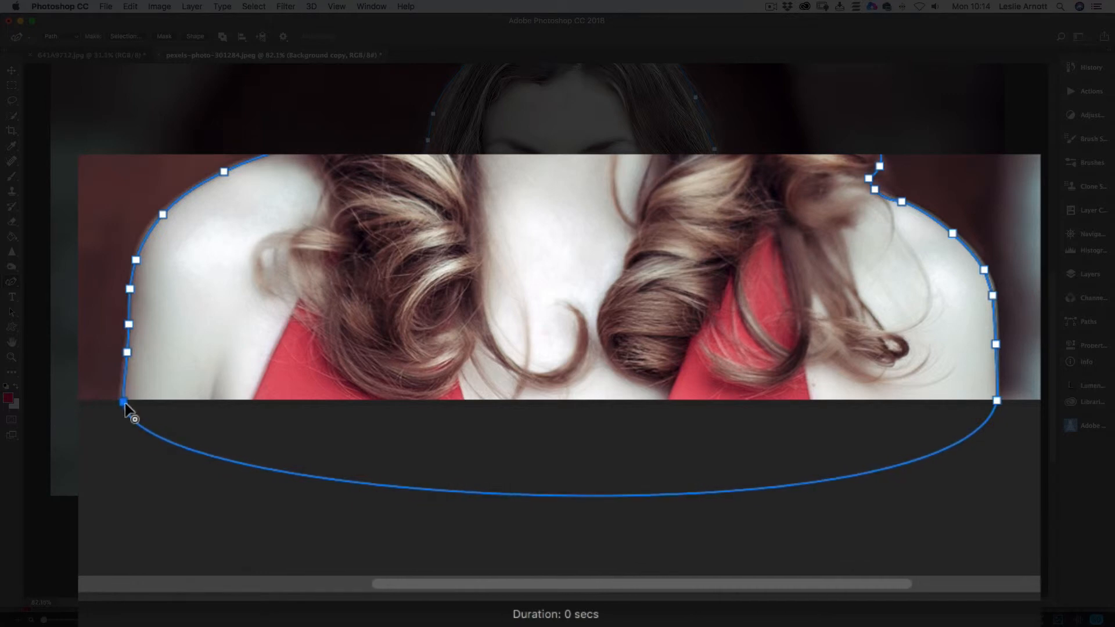
double_click(123, 402)
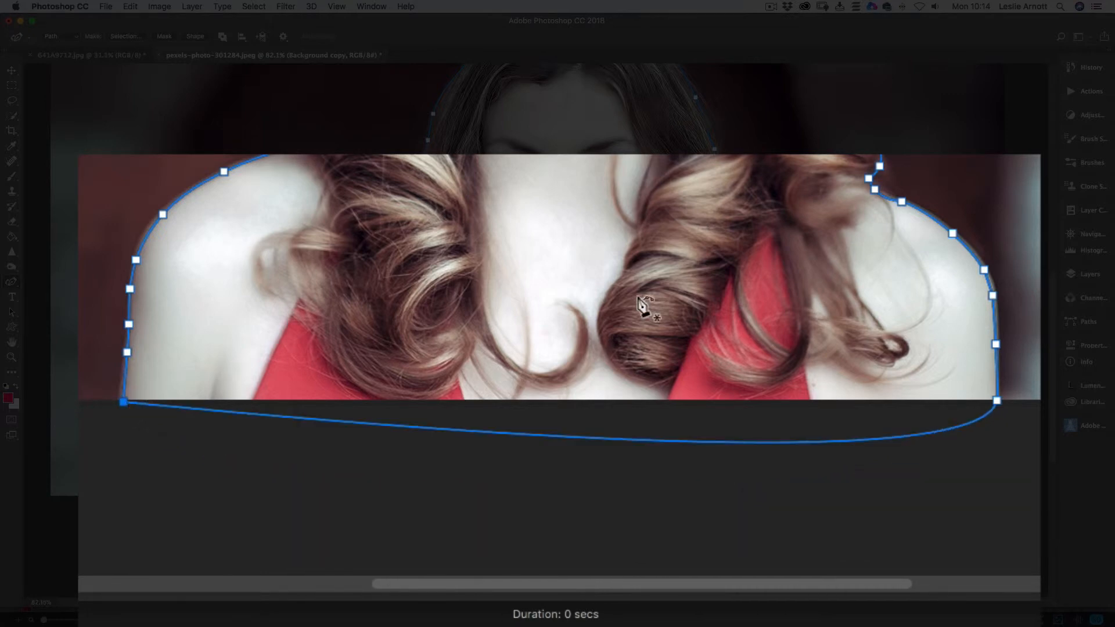
left_click(996, 398)
left_click(995, 399)
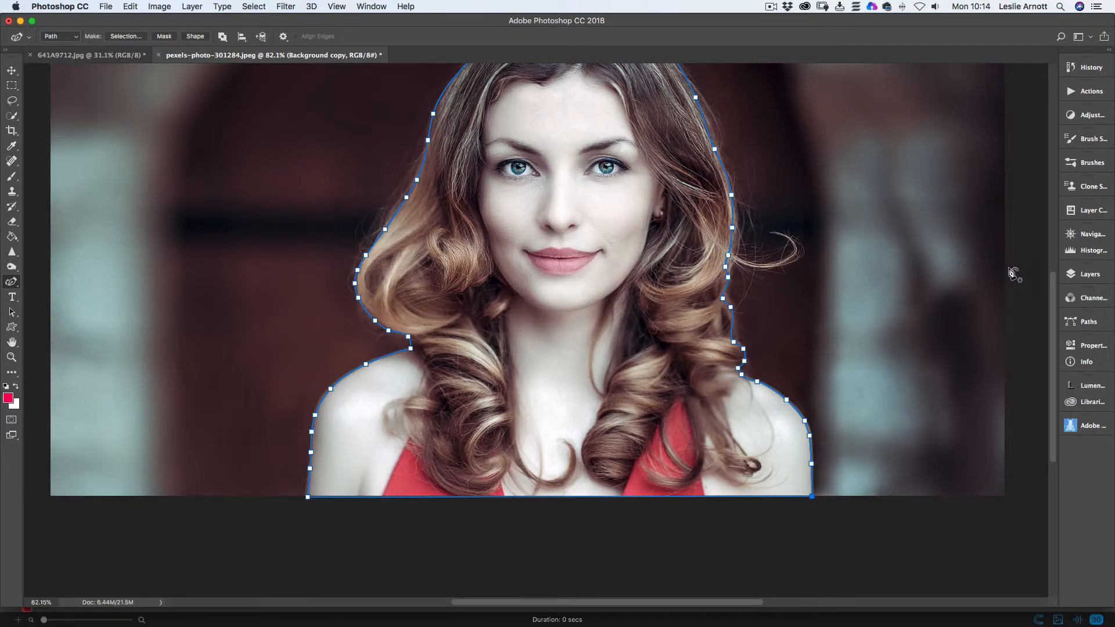
Step: Save the work path around the woman as a permanent path named Silo
left_click(809, 435)
left_click(1092, 275)
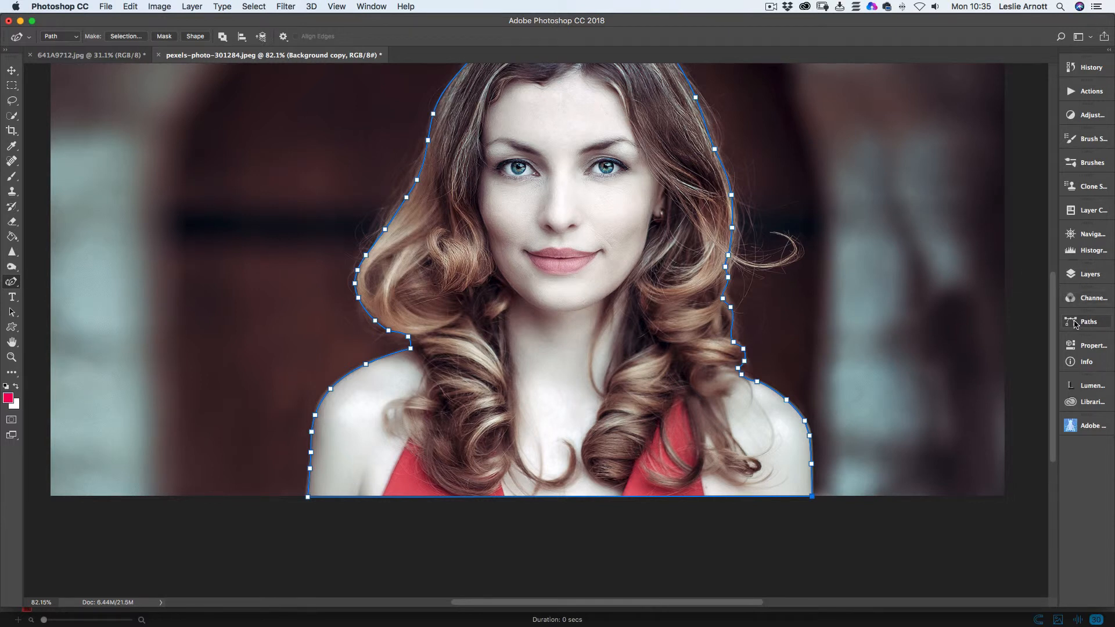
left_click(374, 7)
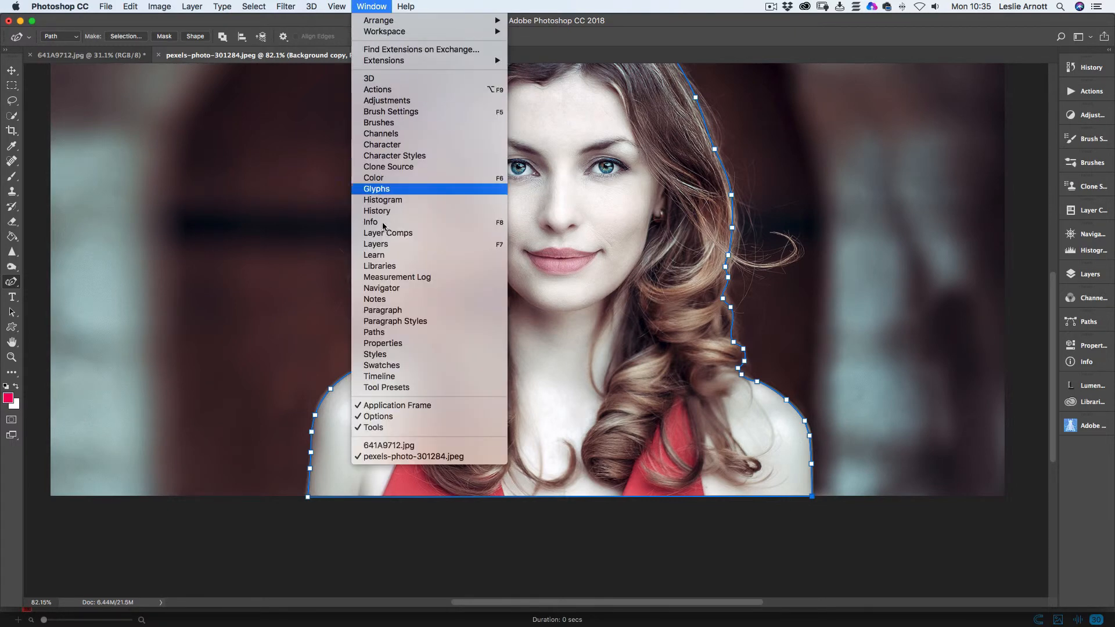
left_click(383, 333)
left_click(977, 349)
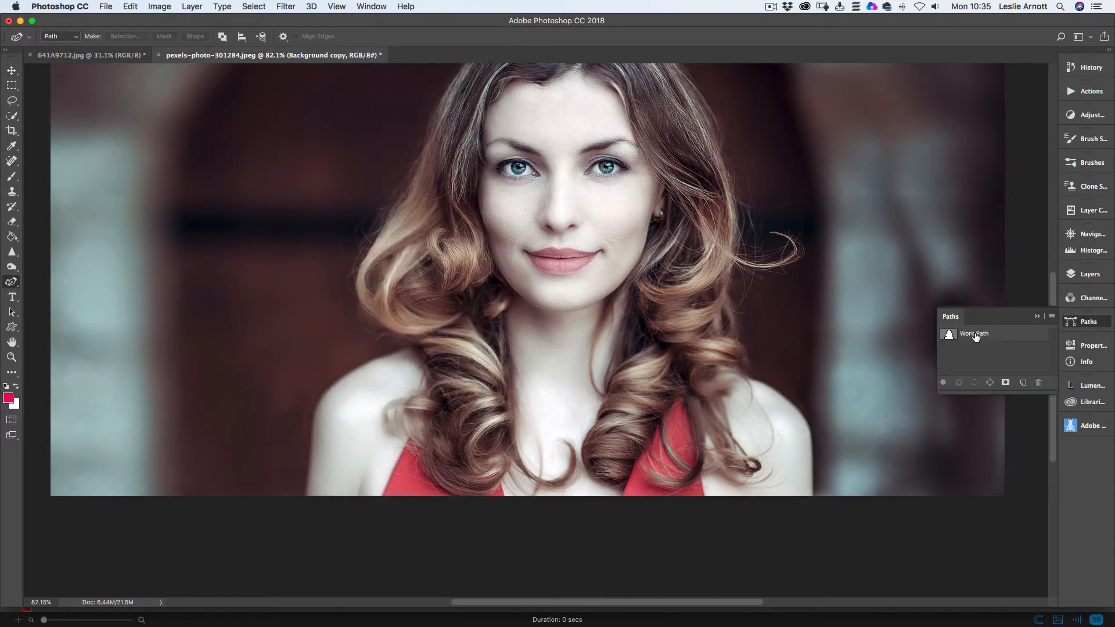
left_click(976, 335)
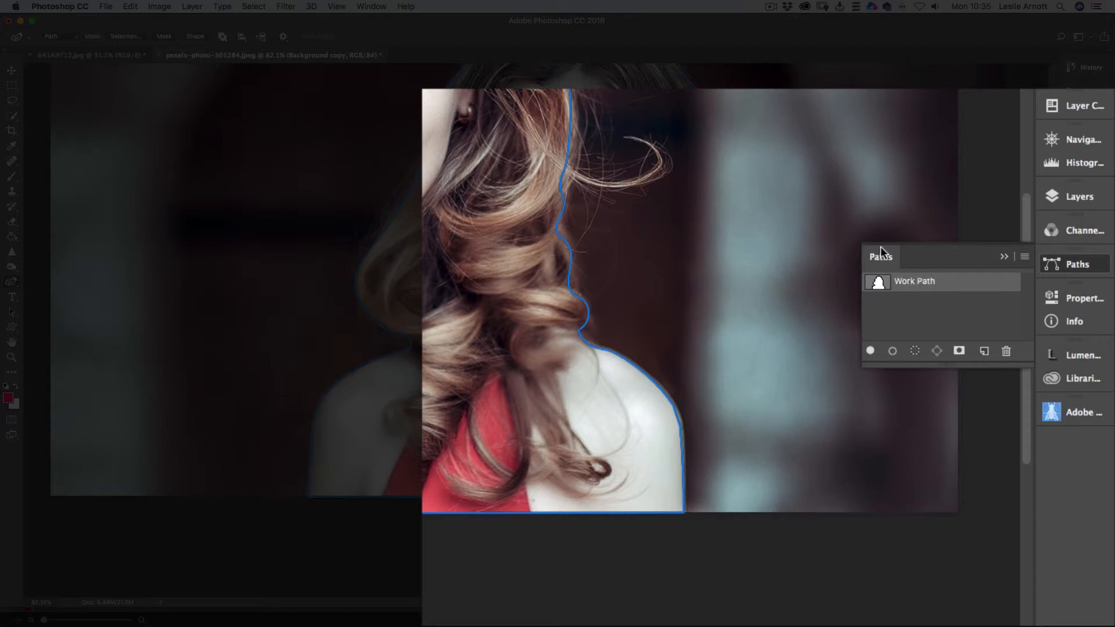
double_click(905, 284)
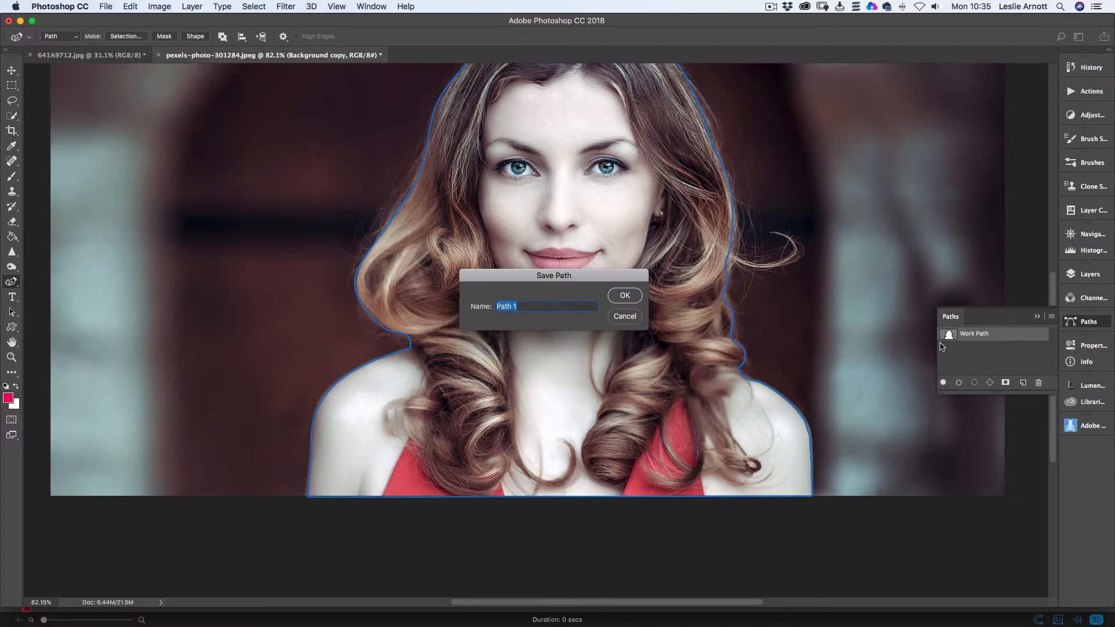
type("S")
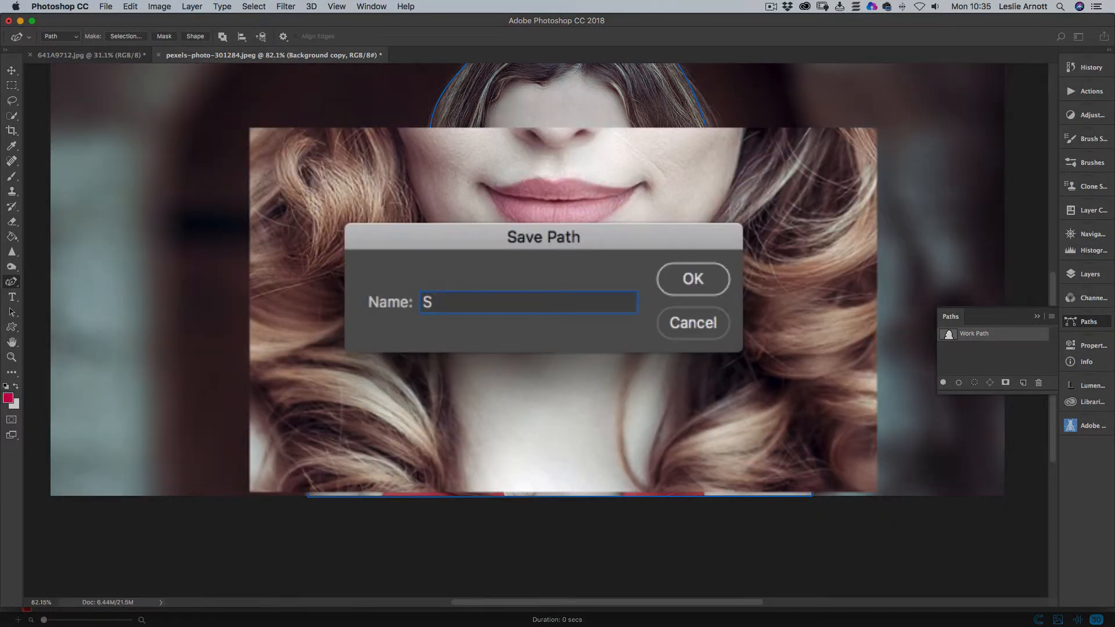
type("ilo")
key("Return")
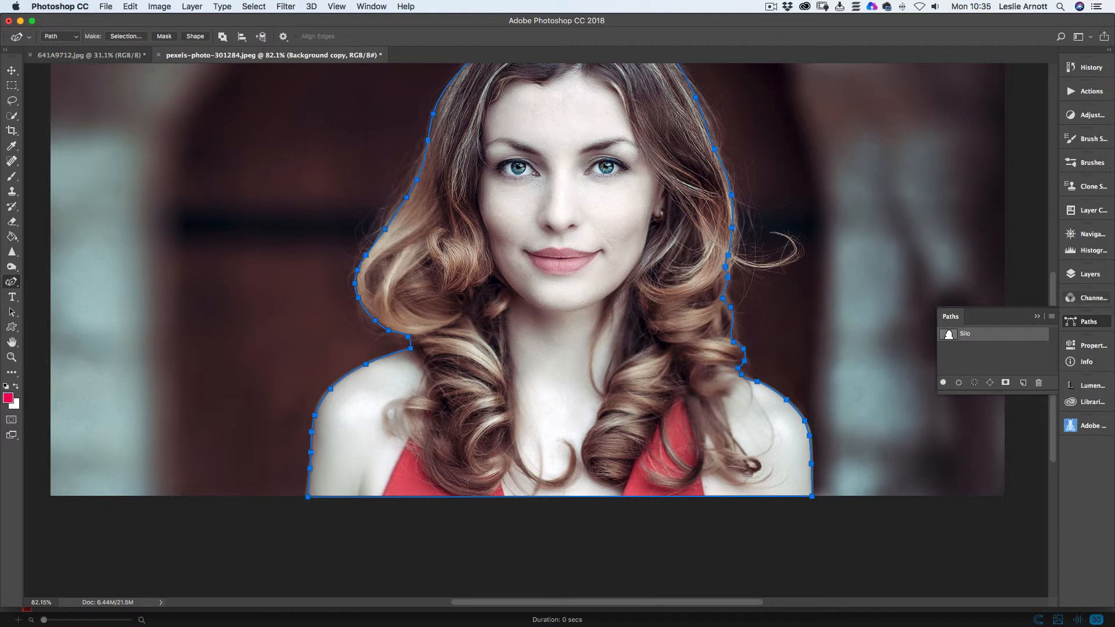
Step: Load the Silo path as a selection around the woman
left_click(1090, 274)
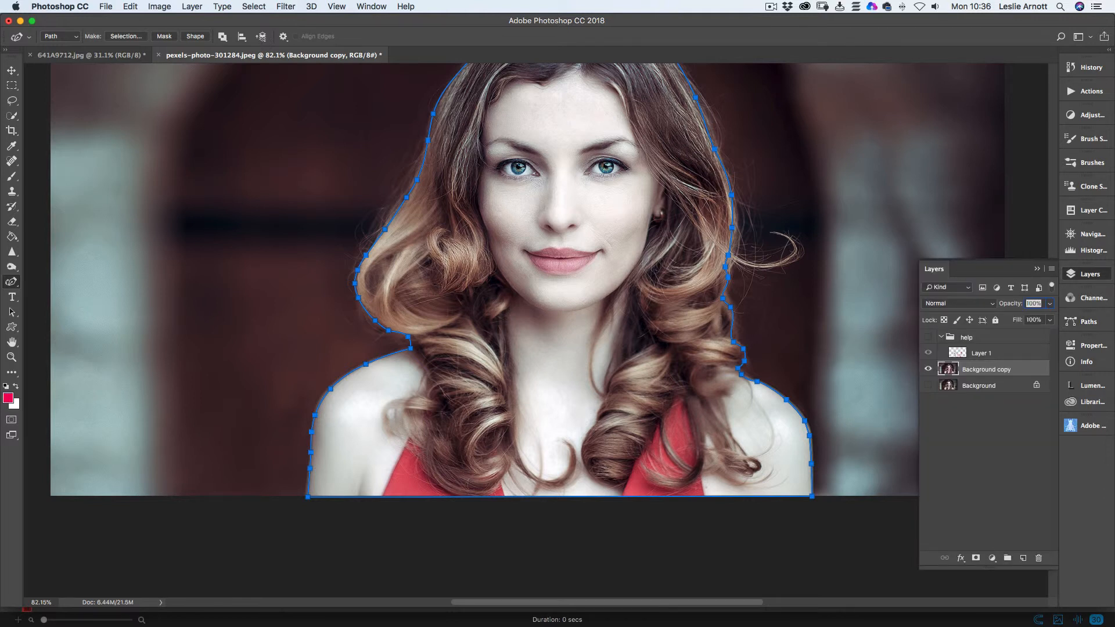
left_click(1089, 274)
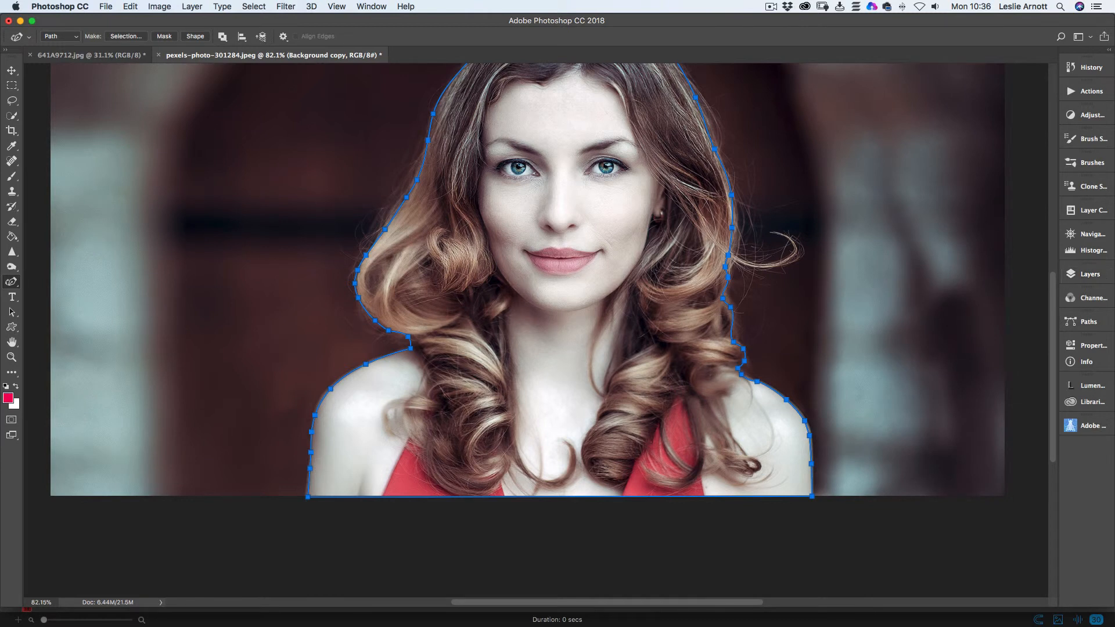
left_click(1088, 322)
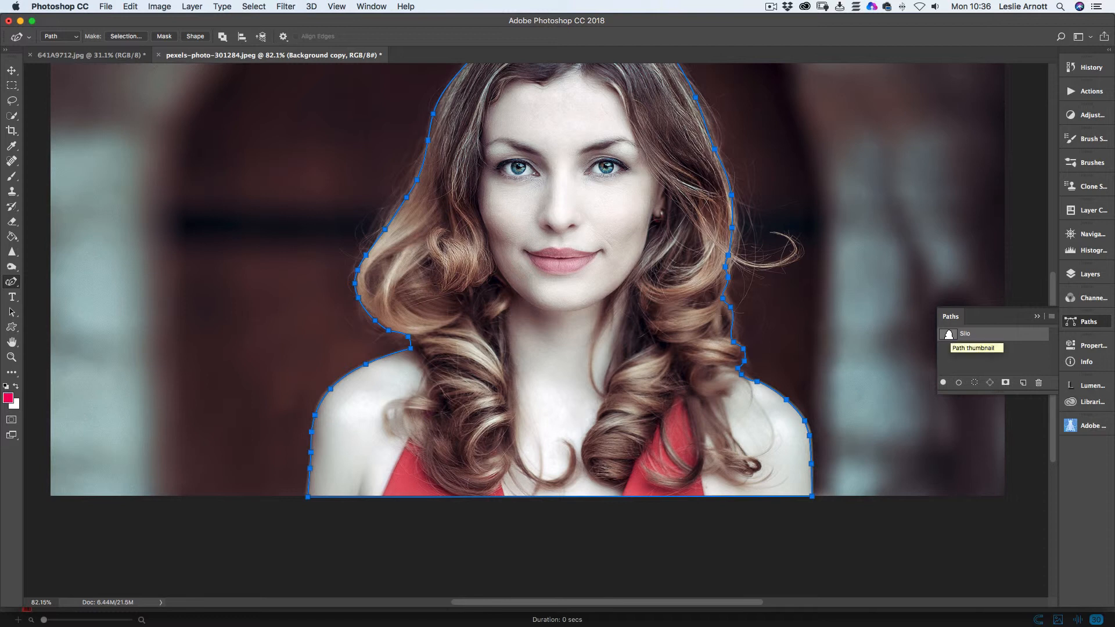
left_click(948, 335, "super")
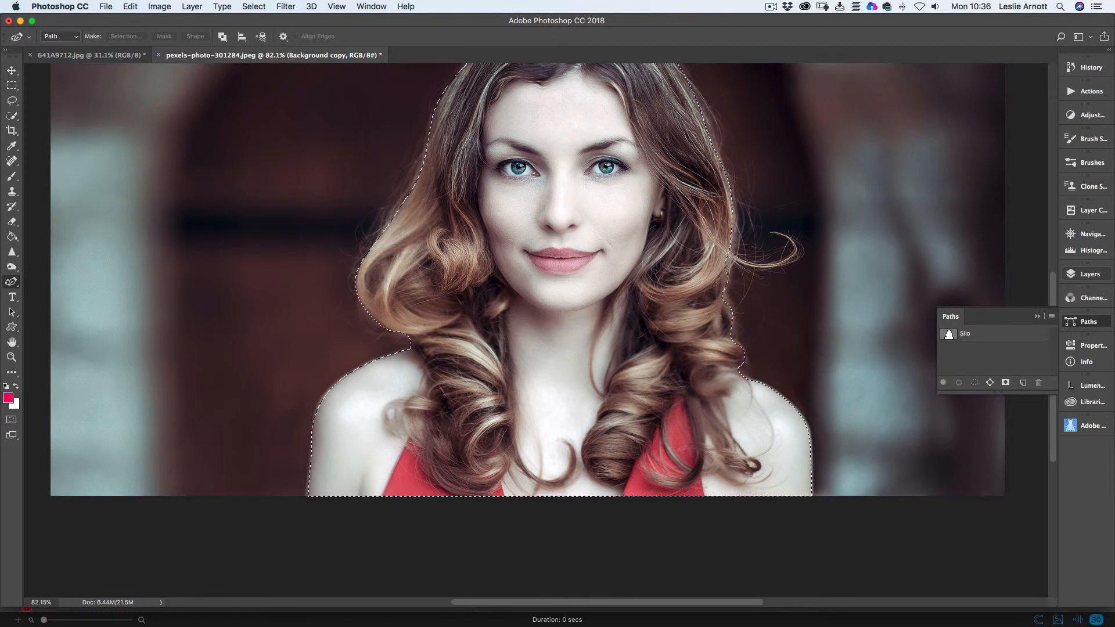
Step: Add a layer mask from the selection to the Background copy layer and check the cutout from head to shoulders
left_click(1084, 274)
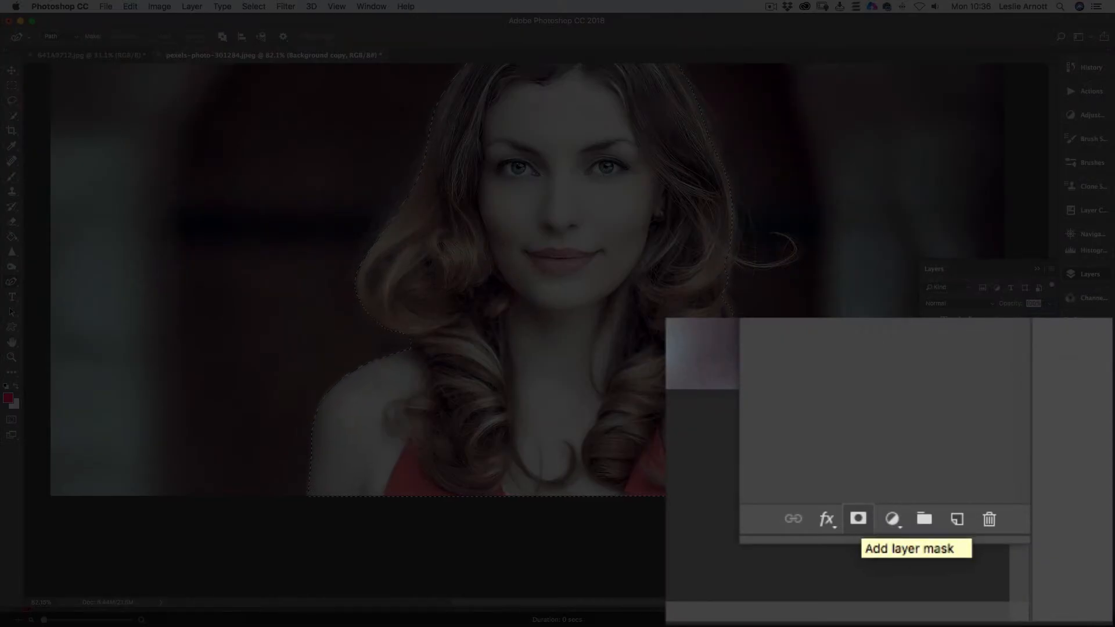
left_click(858, 519)
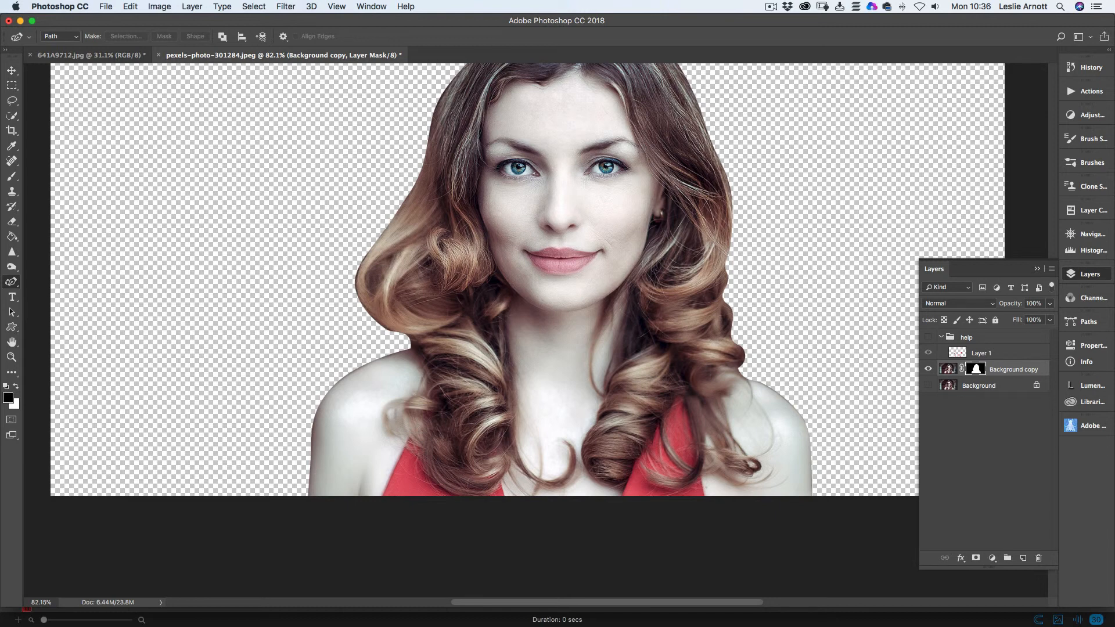
key("F7")
scroll(520, 325, "up", 5)
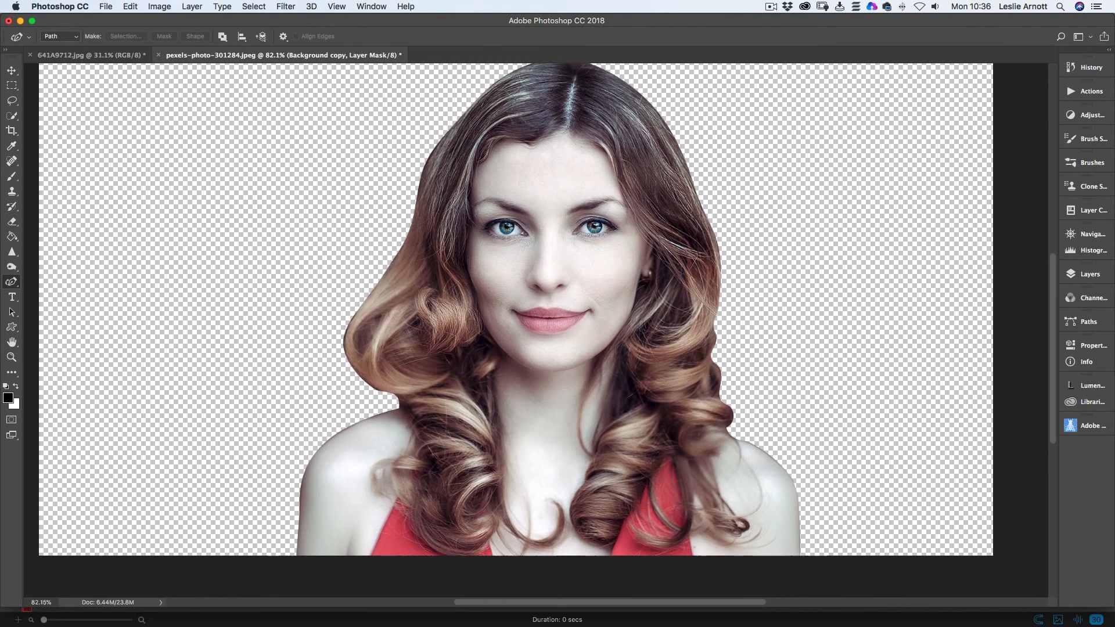
scroll(511, 325, "down", 3)
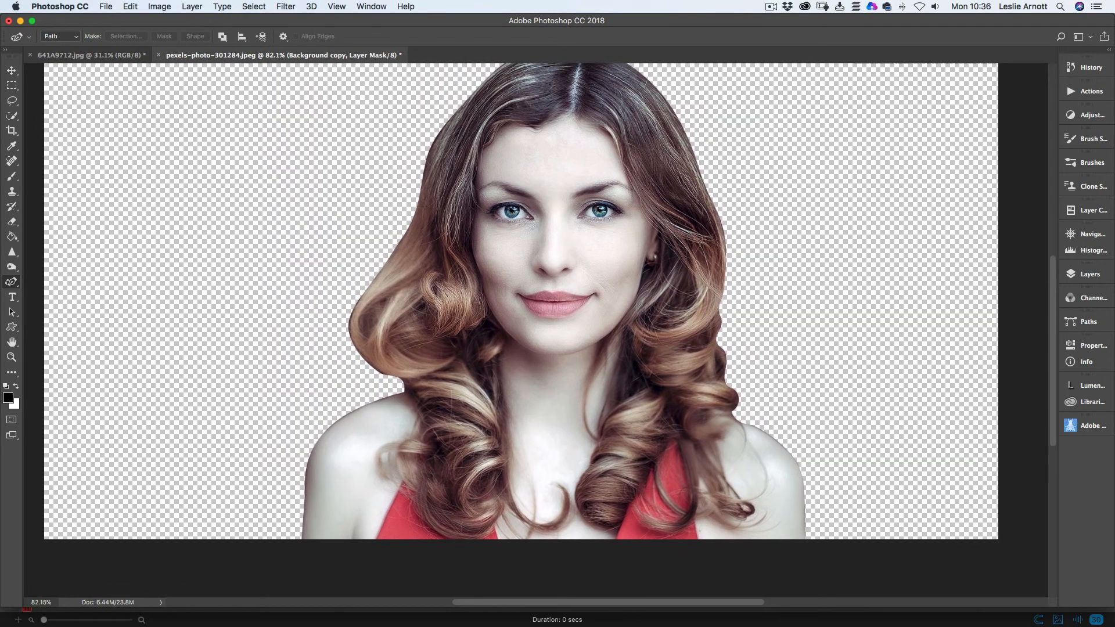